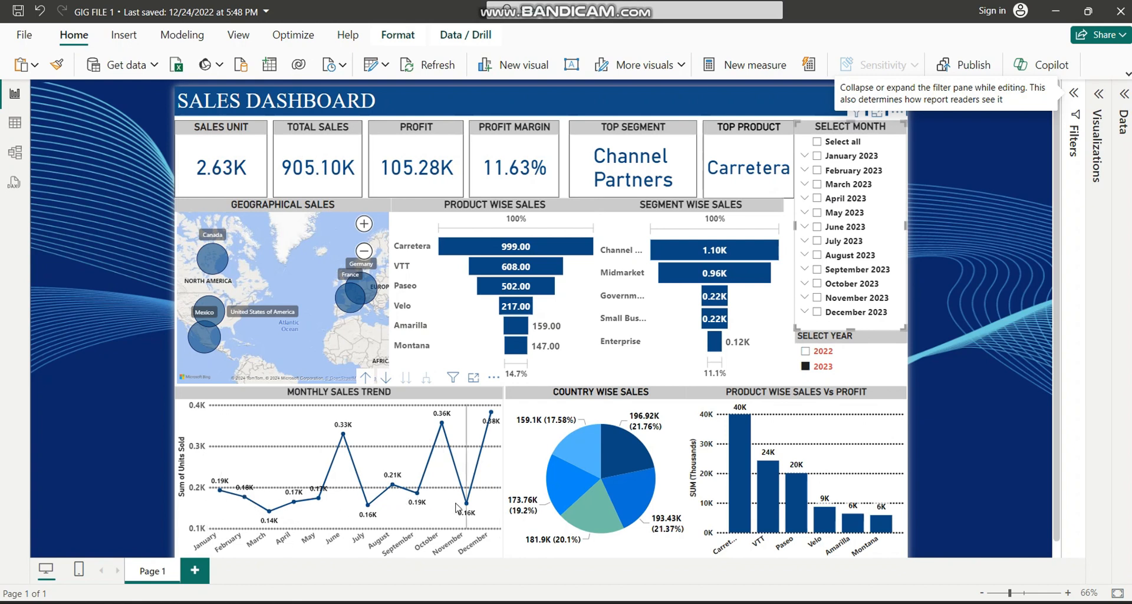
- Filter the sales dashboard by January, February and March 2023 one month at a time
{"action": "mouse_move", "coordinate": [457, 507]}
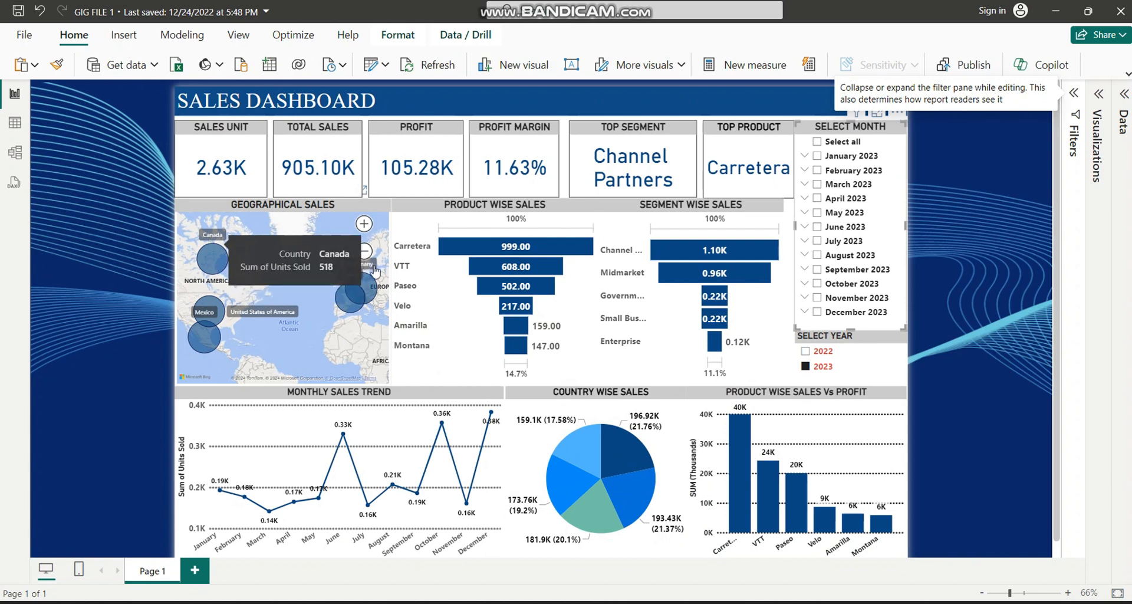
{"action": "mouse_move", "coordinate": [359, 300]}
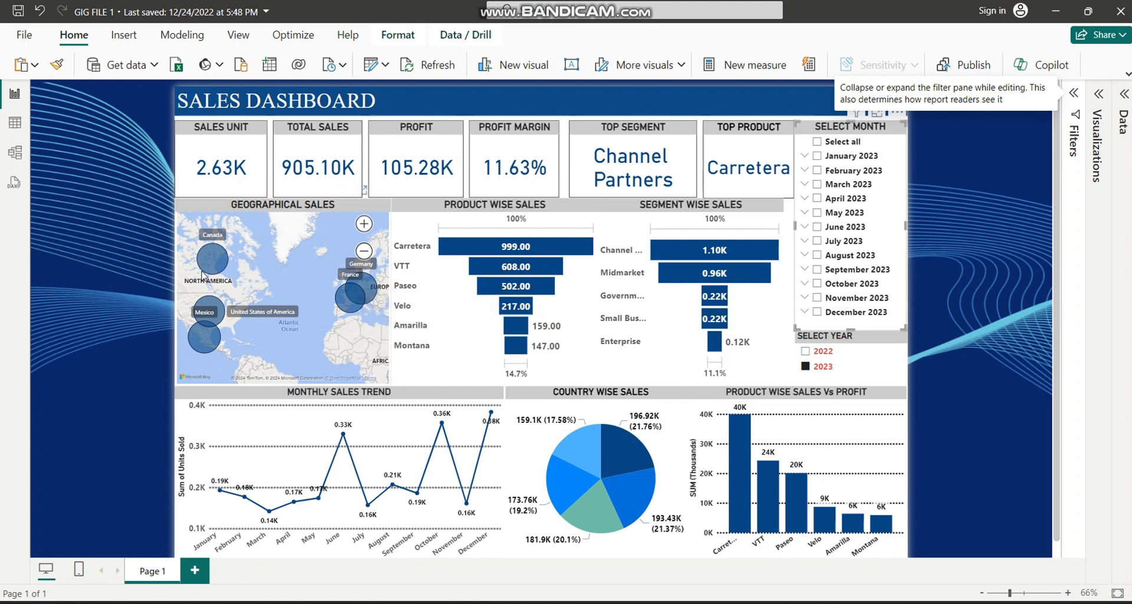
{"action": "mouse_move", "coordinate": [210, 271]}
{"action": "mouse_move", "coordinate": [672, 238]}
{"action": "mouse_move", "coordinate": [585, 490]}
{"action": "left_click", "coordinate": [820, 159]}
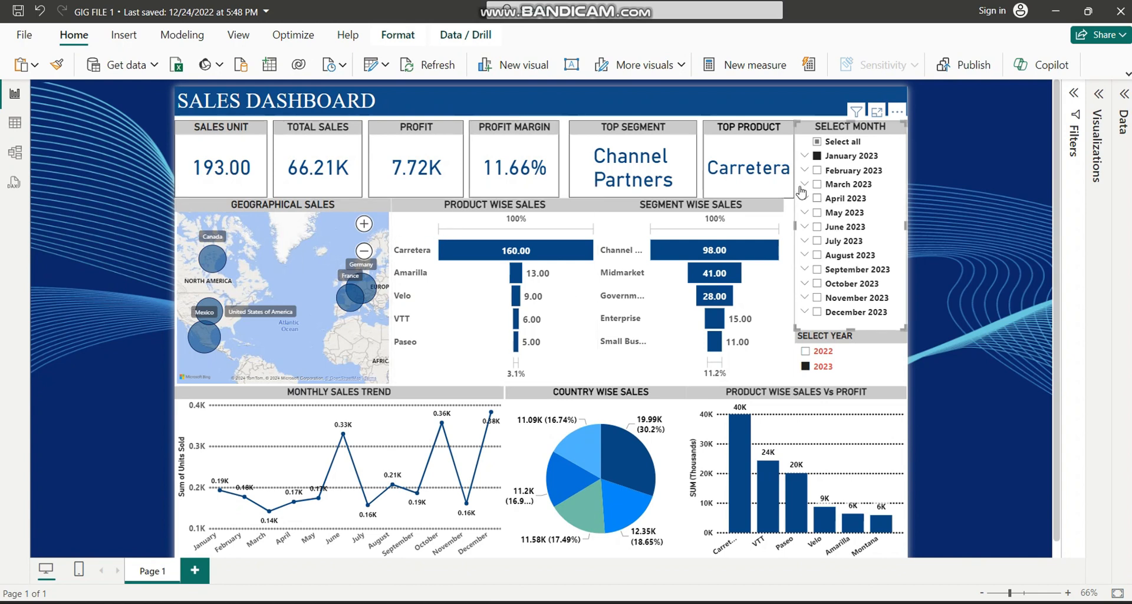
{"action": "left_click", "coordinate": [817, 170]}
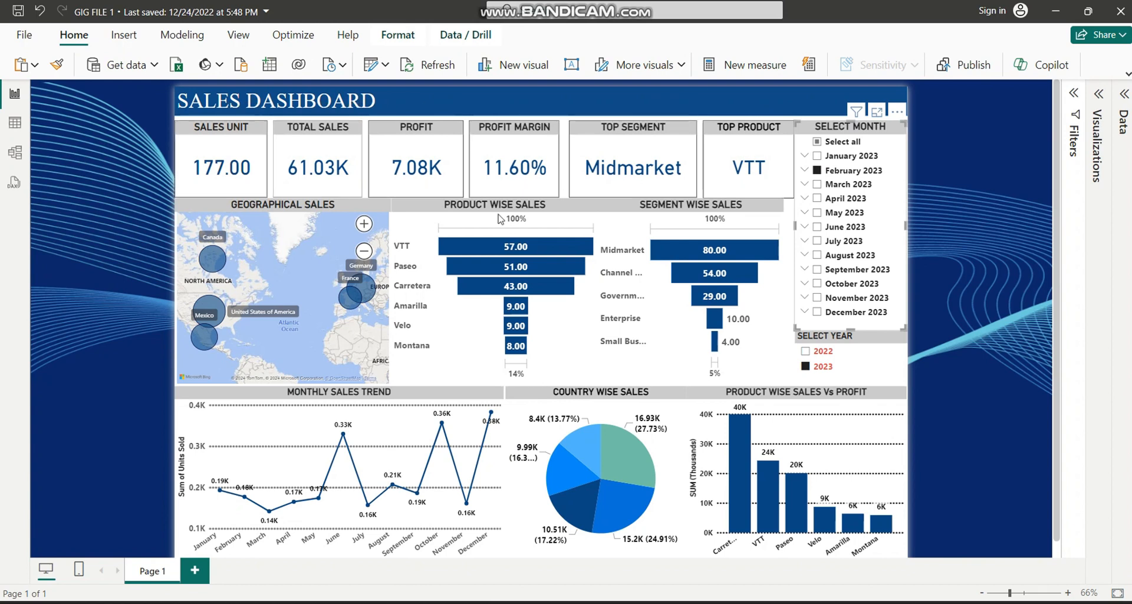
{"action": "left_click", "coordinate": [820, 186]}
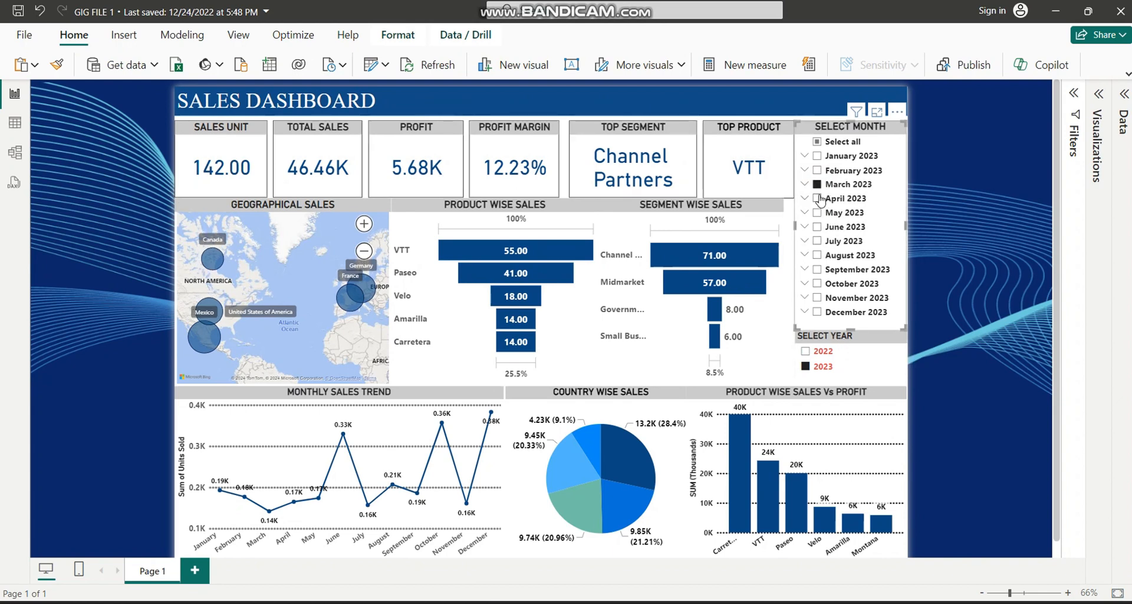
- Add April and May 2023 to the month filter and then clear all the month selections
{"action": "left_click", "coordinate": [818, 199], "text": "ctrl"}
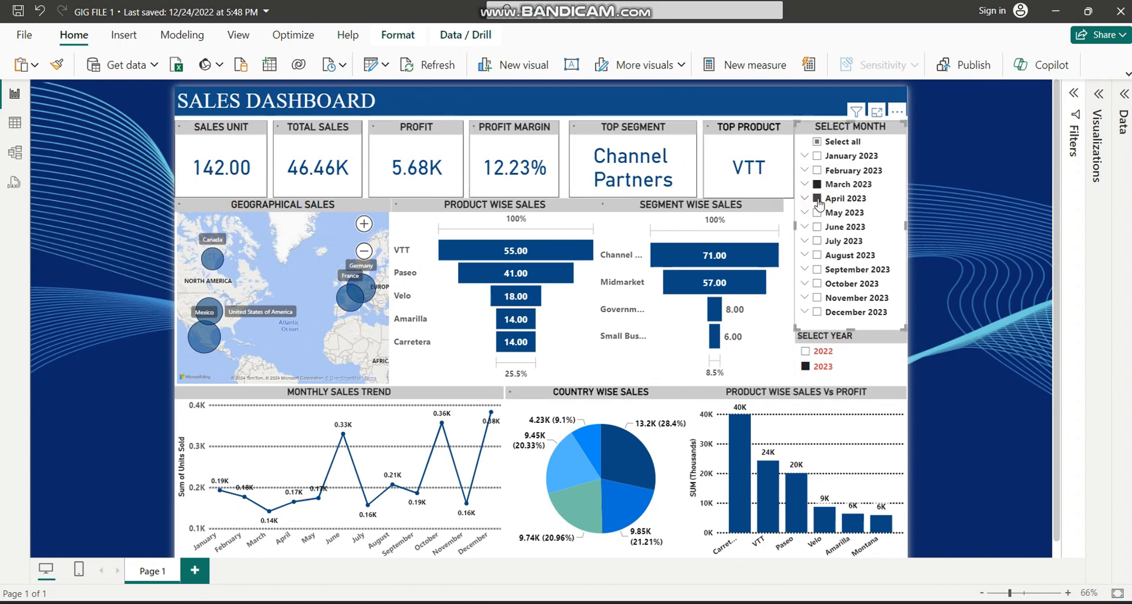
{"action": "left_click", "coordinate": [817, 212], "text": "ctrl"}
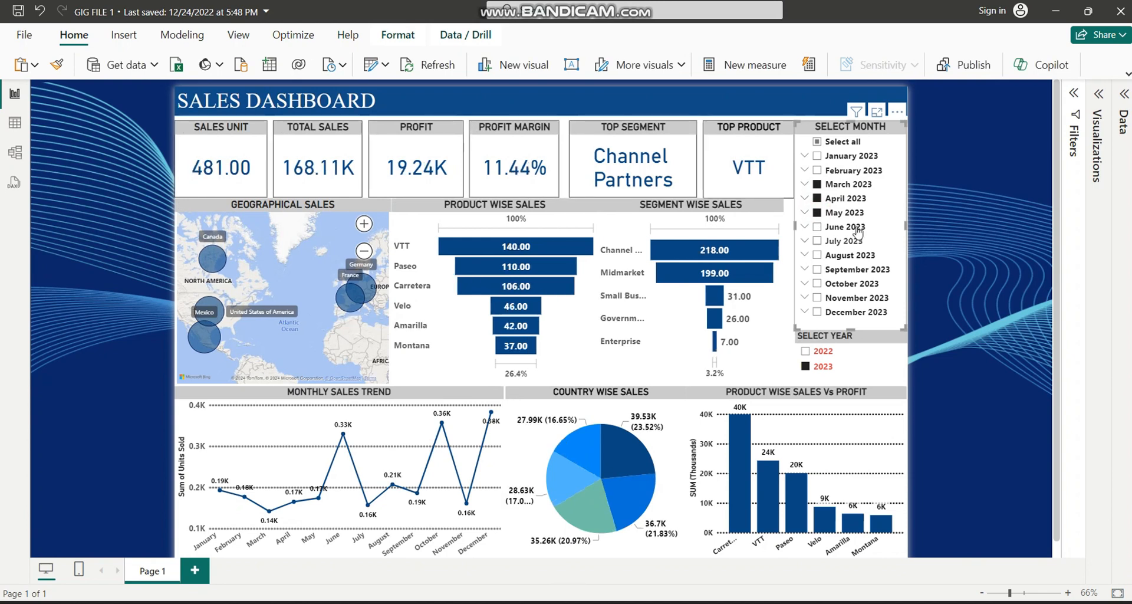
{"action": "right_click", "coordinate": [878, 210]}
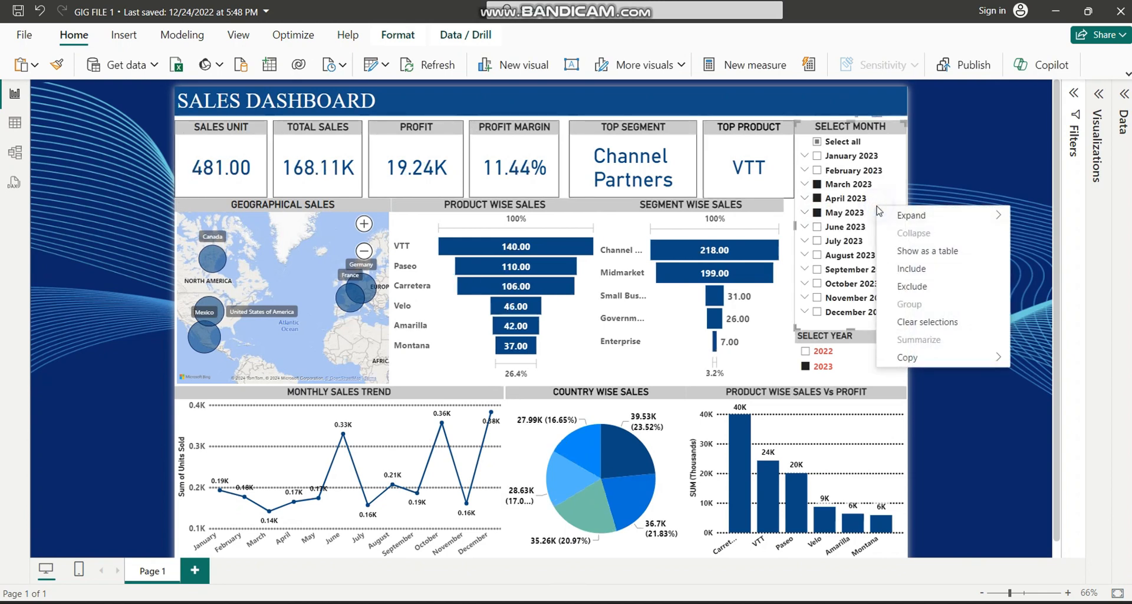
{"action": "left_click", "coordinate": [916, 321]}
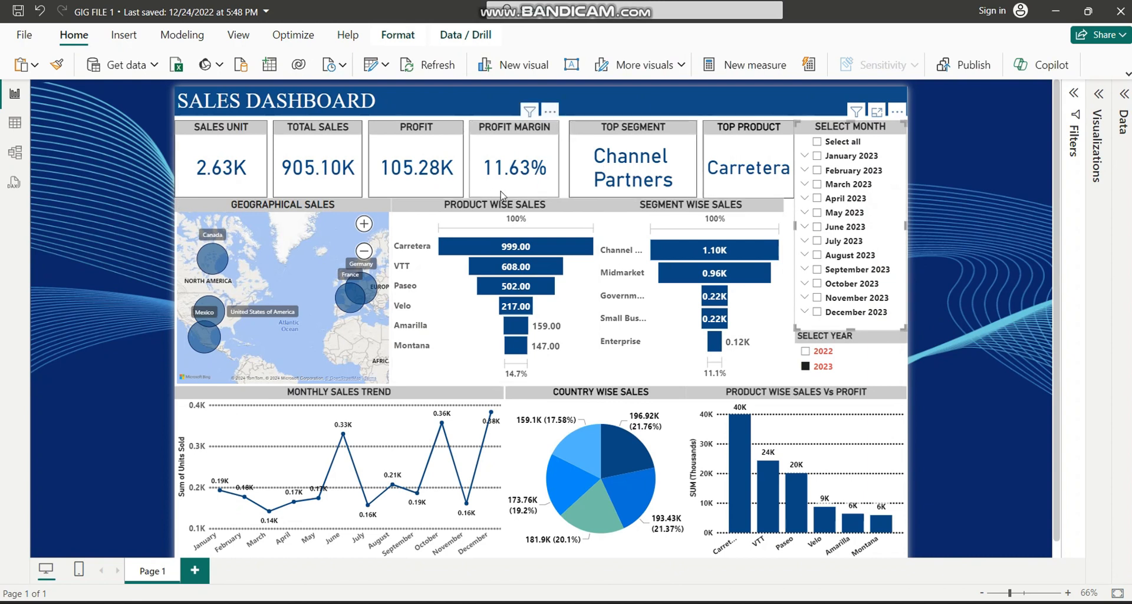
- Filter the dashboard by the year 2022, then set the year filter back to 2023
{"action": "left_click", "coordinate": [823, 353]}
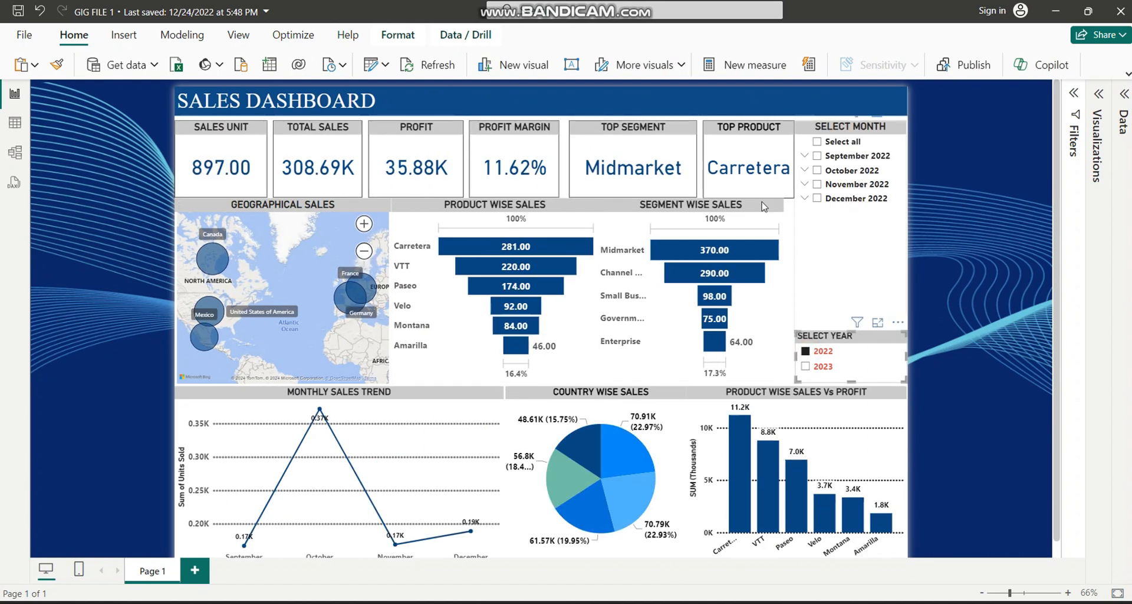
{"action": "scroll", "coordinate": [805, 298], "scroll_direction": "down", "scroll_amount": 1}
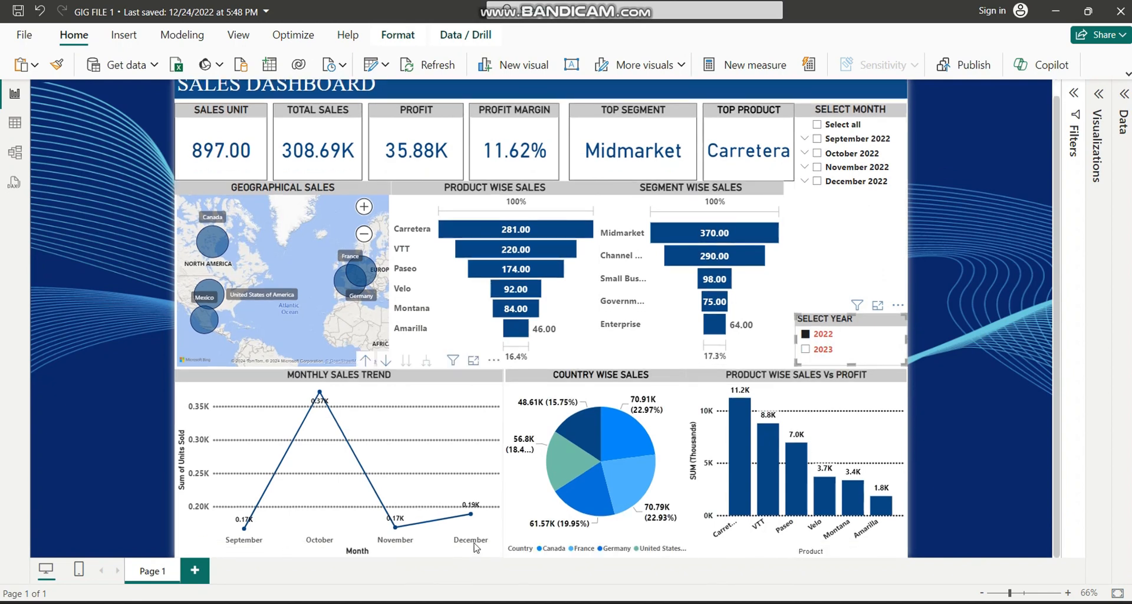
{"action": "left_click", "coordinate": [806, 350]}
{"action": "scroll", "coordinate": [587, 289], "scroll_direction": "up", "scroll_amount": 1}
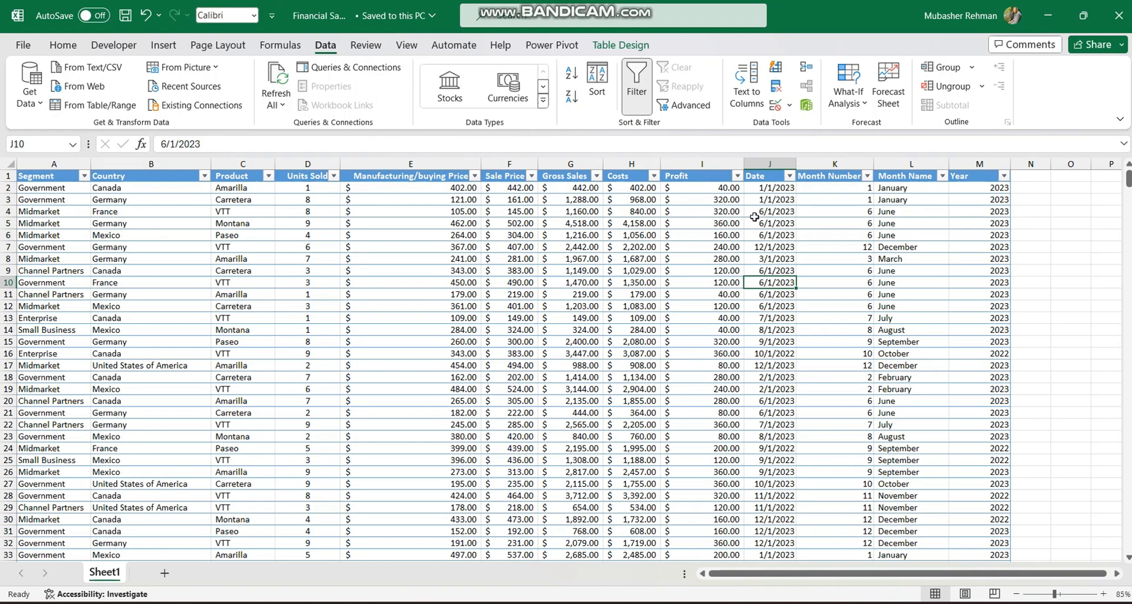
- Review the sales records in the Financial Sample workbook and return to the GIG FILE 1 report in Power BI
{"action": "scroll", "coordinate": [754, 217], "scroll_direction": "down", "scroll_amount": 3}
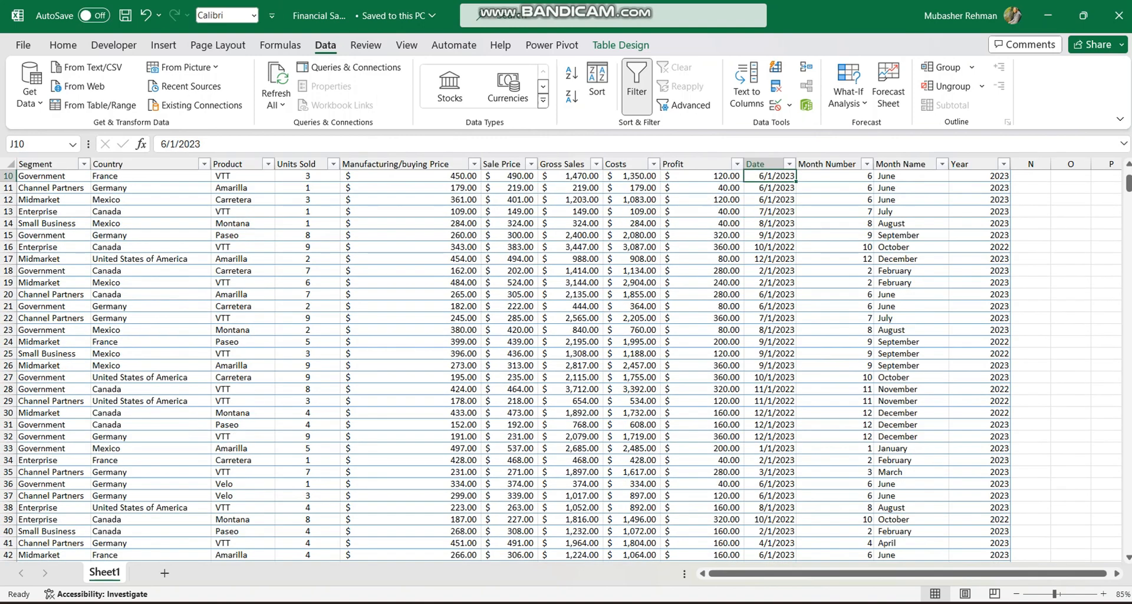
{"action": "mouse_move", "coordinate": [764, 602]}
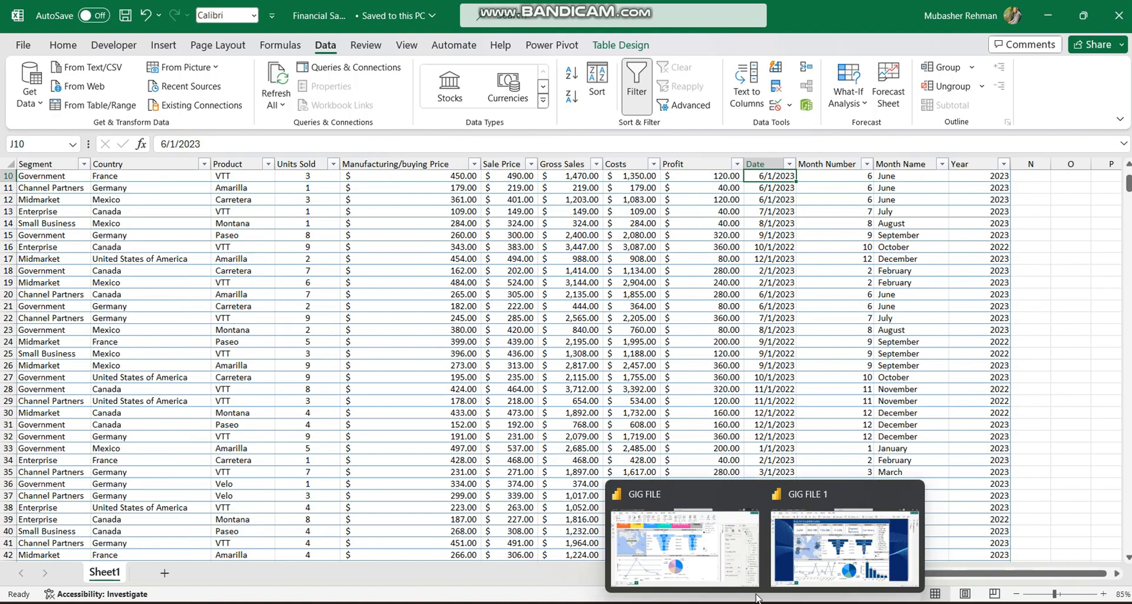
{"action": "left_click", "coordinate": [822, 571]}
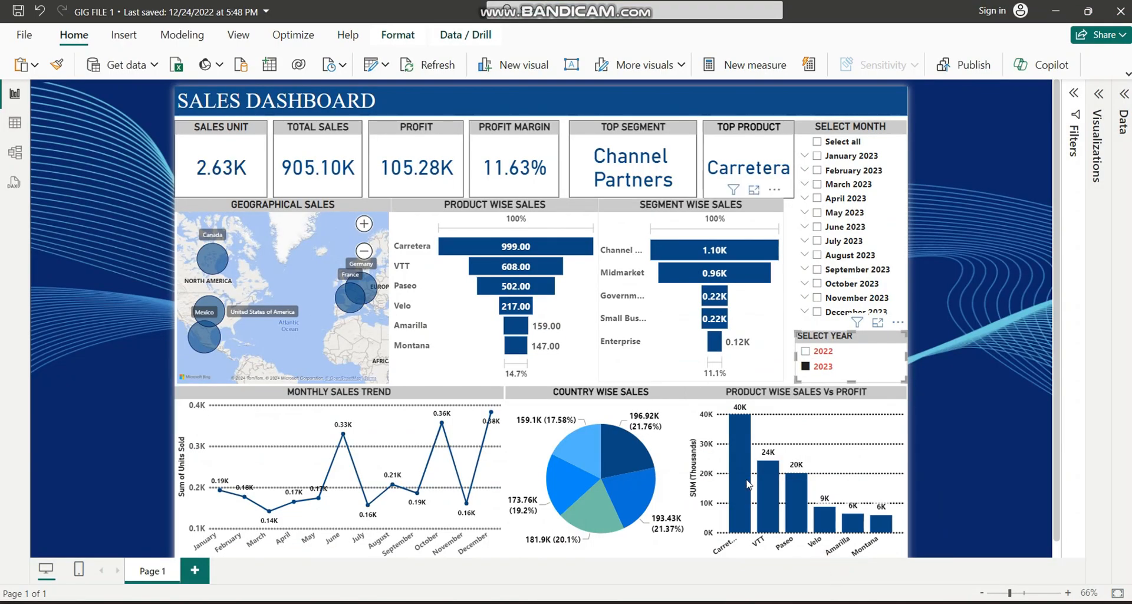
- Switch to Excel and save a copy of the workbook to the Desktop as Financial Sample 1
{"action": "mouse_move", "coordinate": [797, 601]}
{"action": "left_click", "coordinate": [792, 540]}
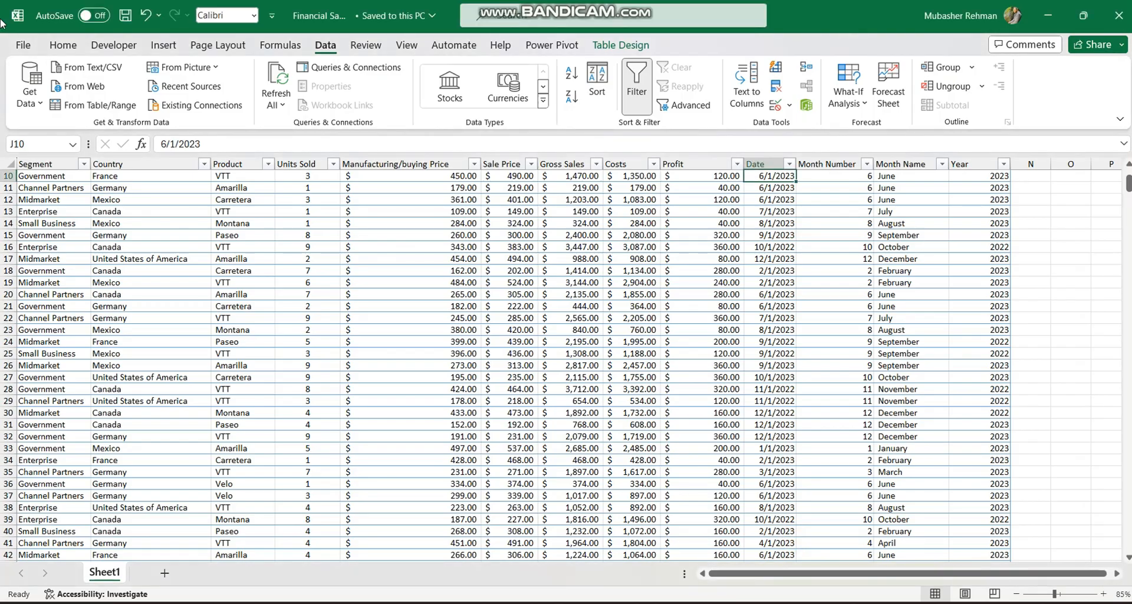
{"action": "left_click", "coordinate": [23, 45]}
{"action": "left_click", "coordinate": [54, 271]}
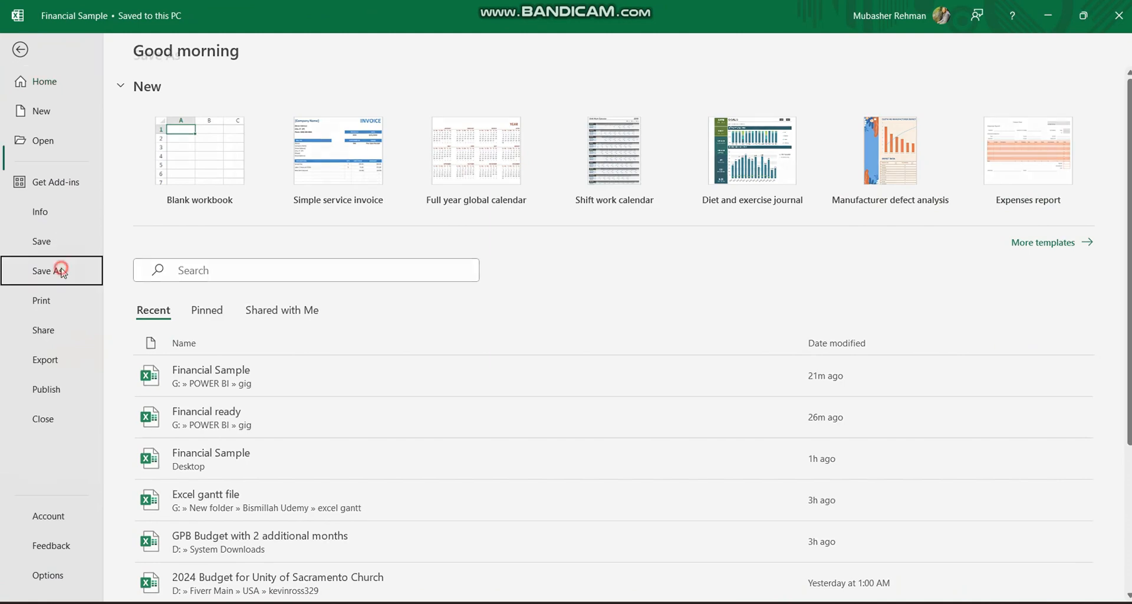
{"action": "left_click", "coordinate": [197, 311]}
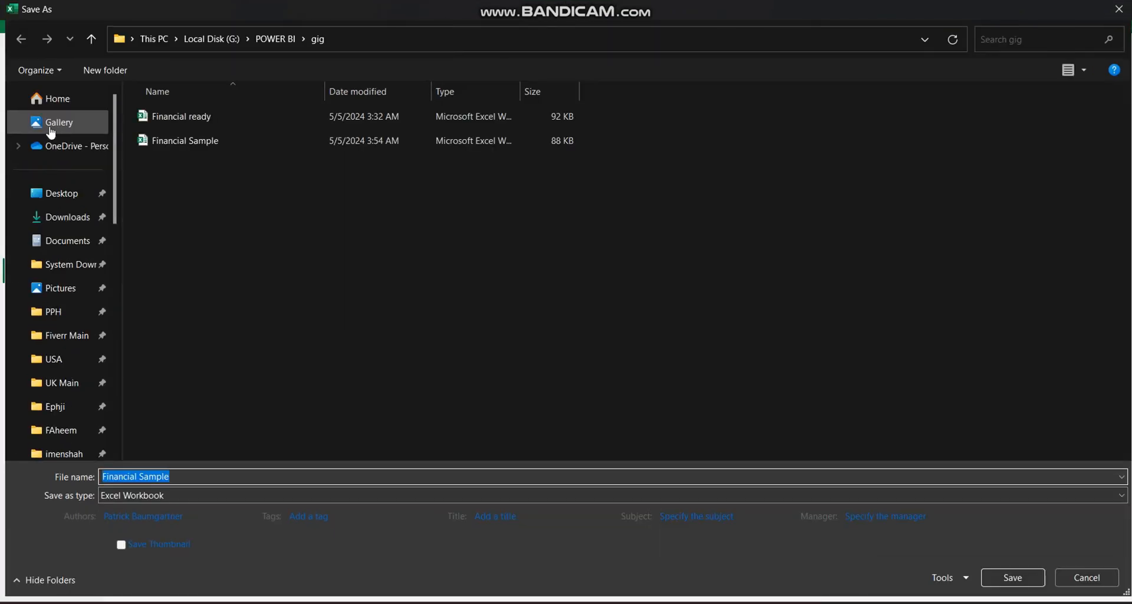
{"action": "left_click", "coordinate": [70, 200]}
{"action": "double_click", "coordinate": [195, 478]}
{"action": "left_click", "coordinate": [195, 479]}
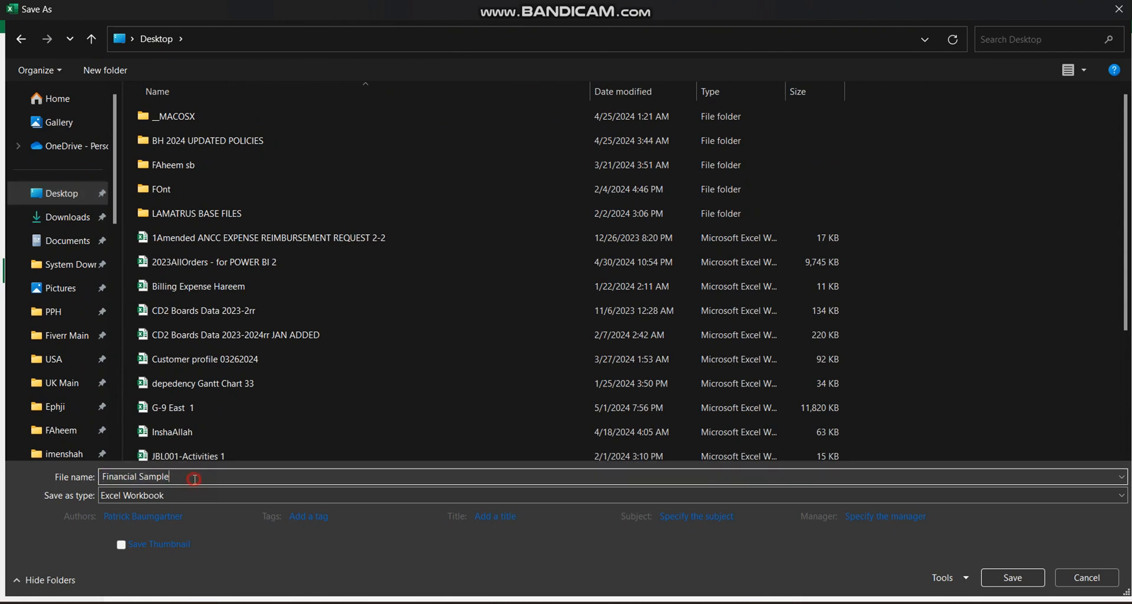
{"action": "left_click", "coordinate": [1012, 577]}
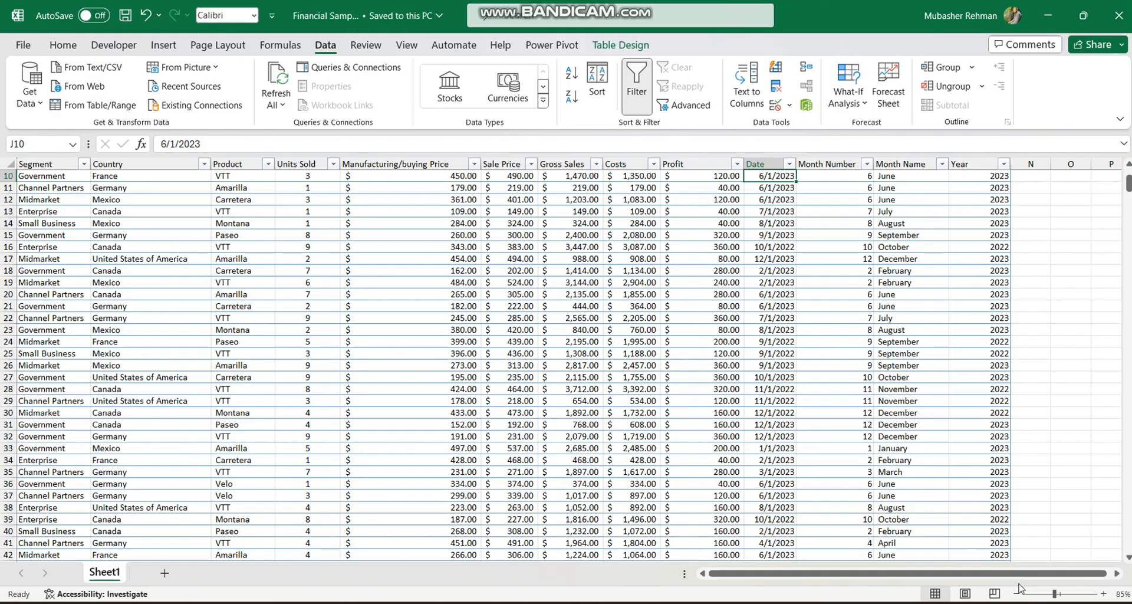
- Switch to the GIG FILE 1 report in Power BI and open its data source settings
{"action": "mouse_move", "coordinate": [765, 603]}
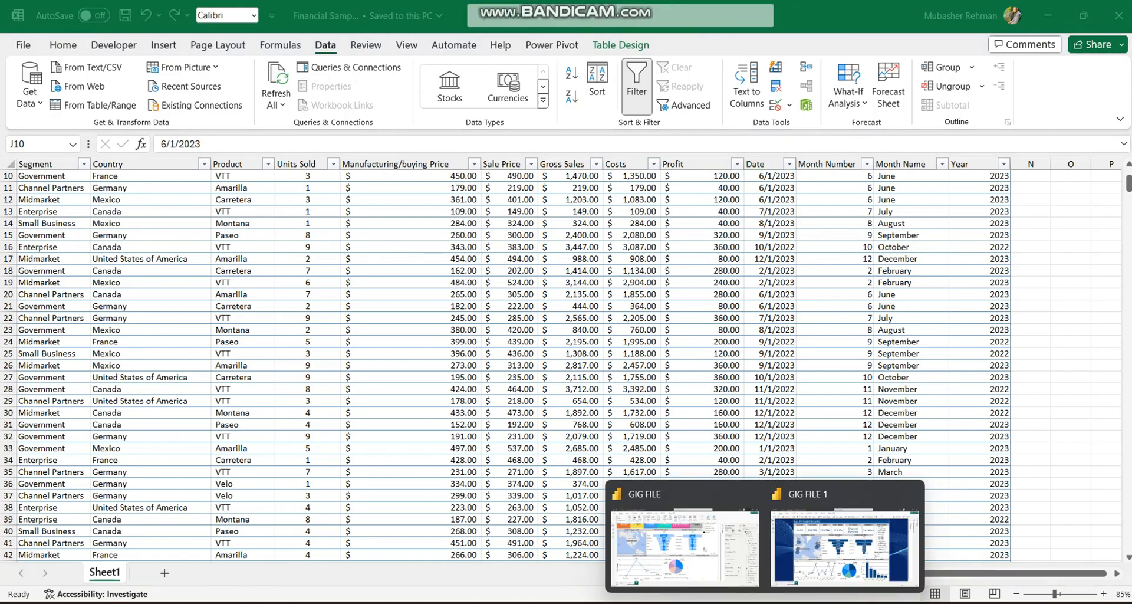
{"action": "left_click", "coordinate": [844, 531]}
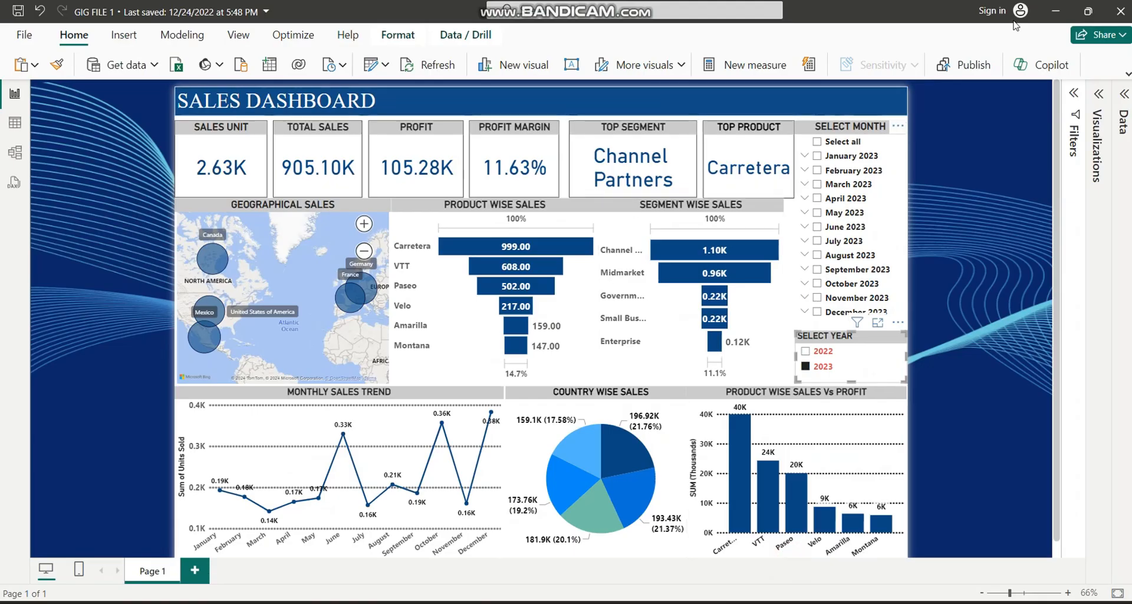
{"action": "left_click", "coordinate": [1126, 75]}
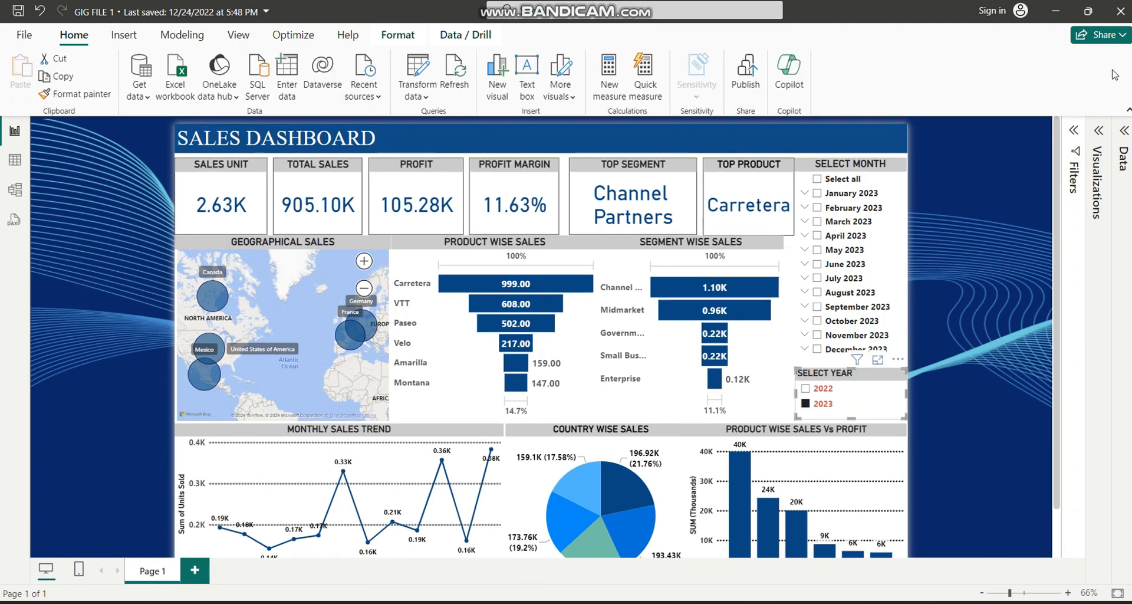
{"action": "left_click", "coordinate": [387, 40]}
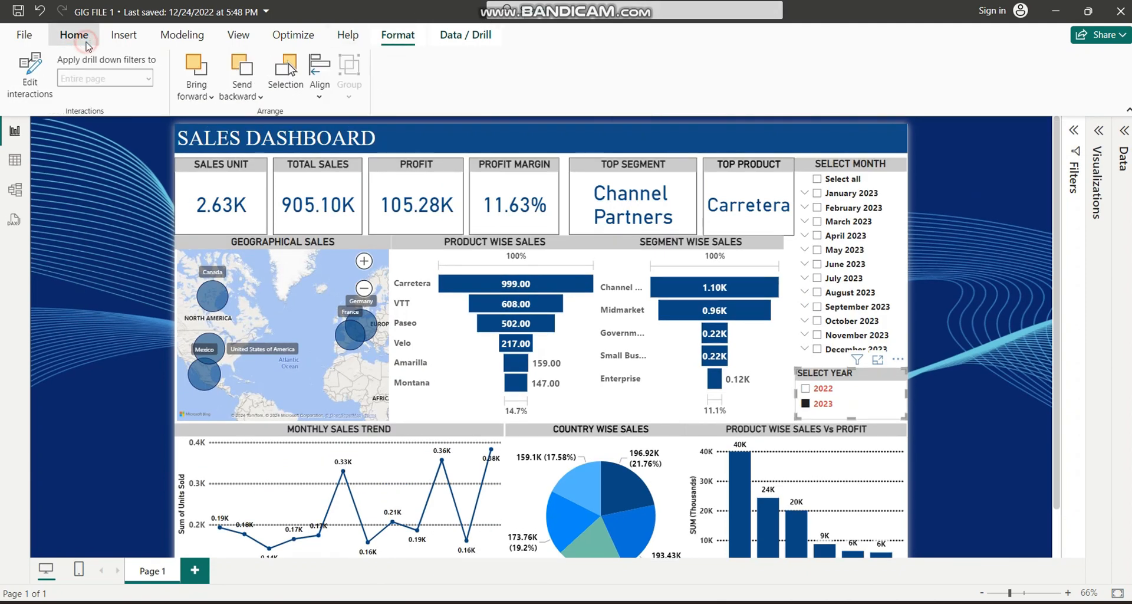
{"action": "left_click", "coordinate": [84, 39]}
{"action": "left_click", "coordinate": [422, 96]}
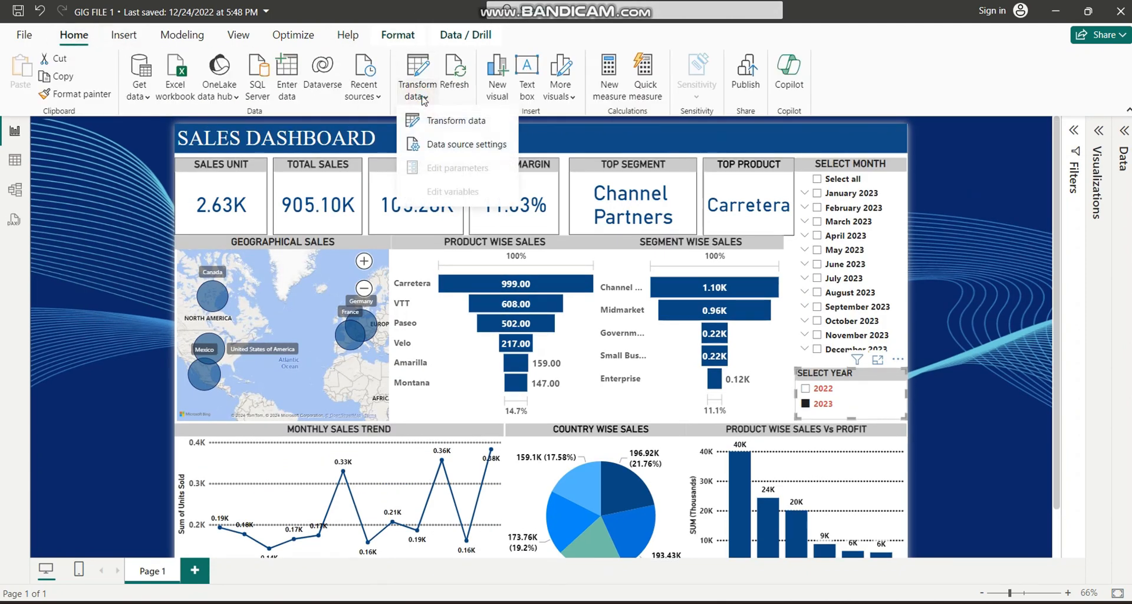
{"action": "left_click", "coordinate": [462, 147]}
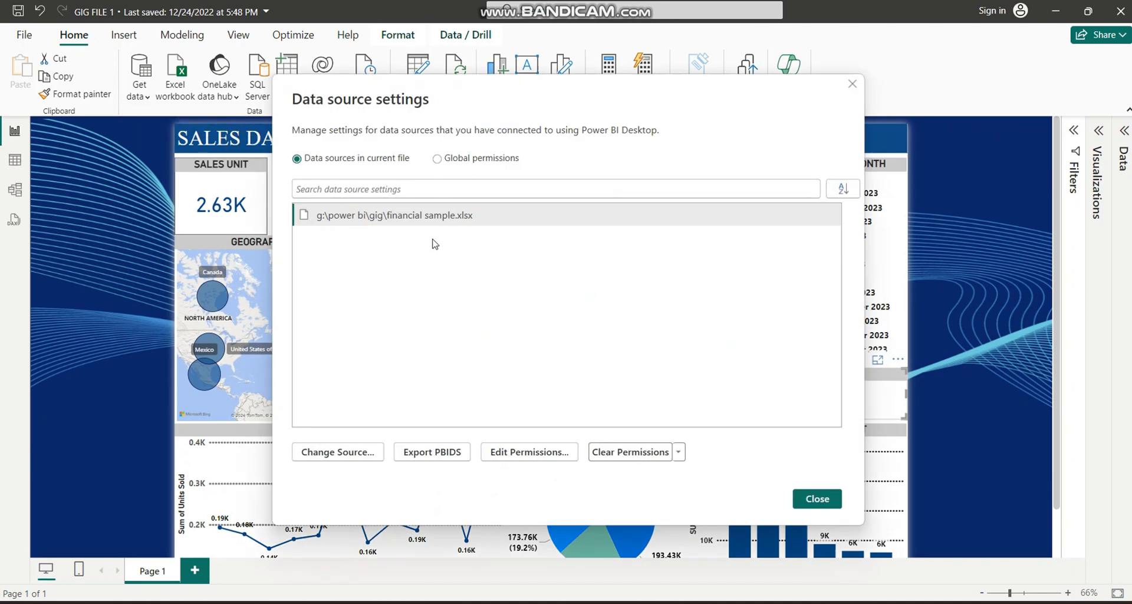
- Change the report's Excel source to Financial Sample 1.xlsx on the Desktop and apply the pending query changes
{"action": "left_click", "coordinate": [380, 219]}
{"action": "left_click", "coordinate": [353, 455]}
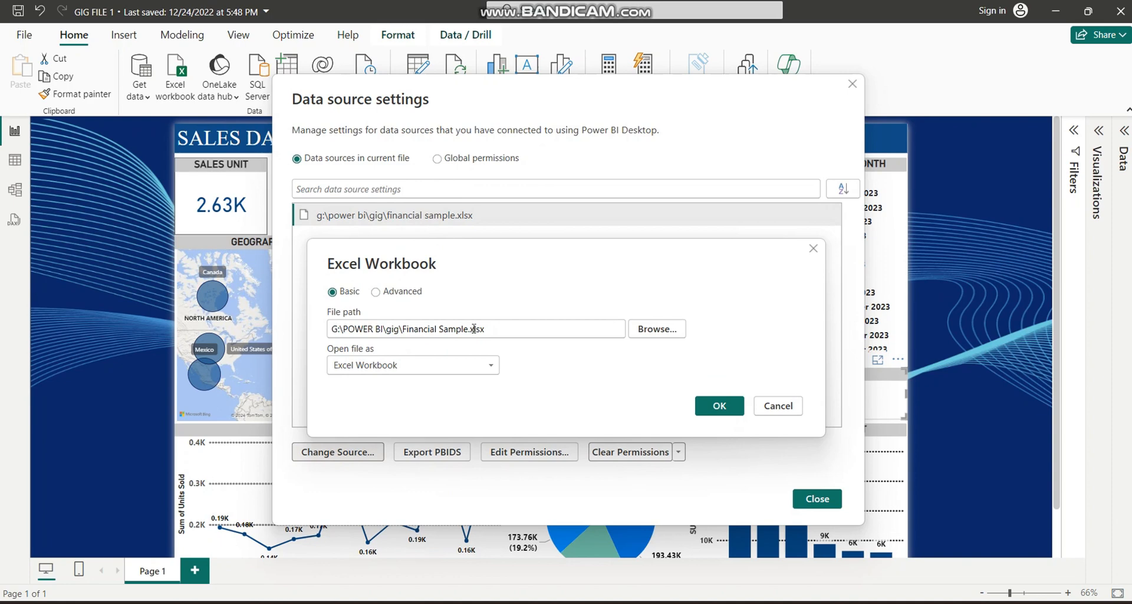
{"action": "left_click", "coordinate": [648, 334]}
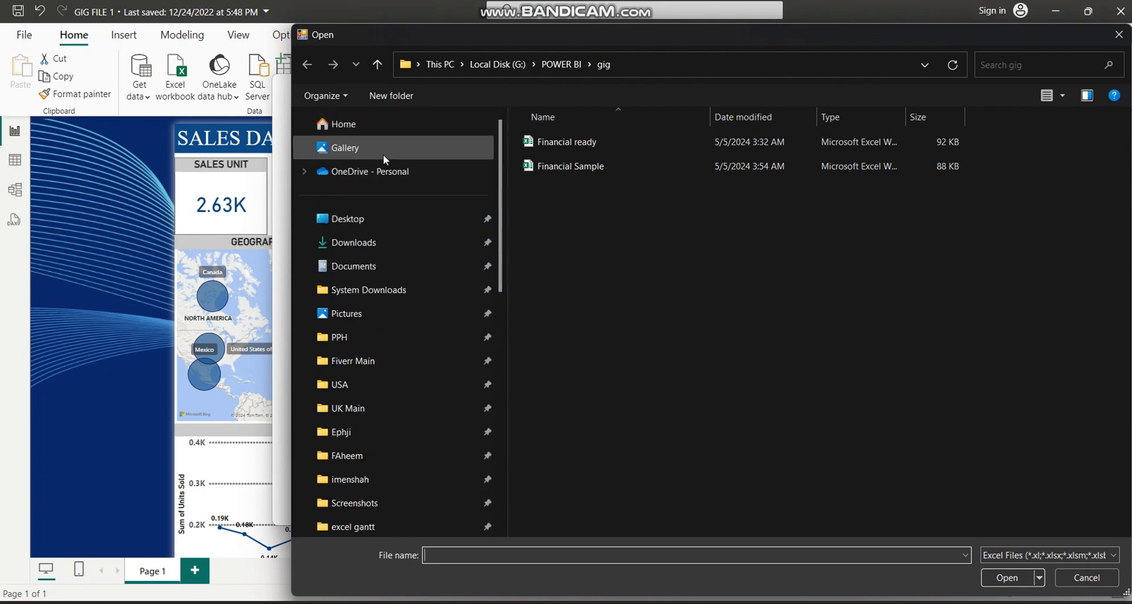
{"action": "left_click", "coordinate": [337, 219]}
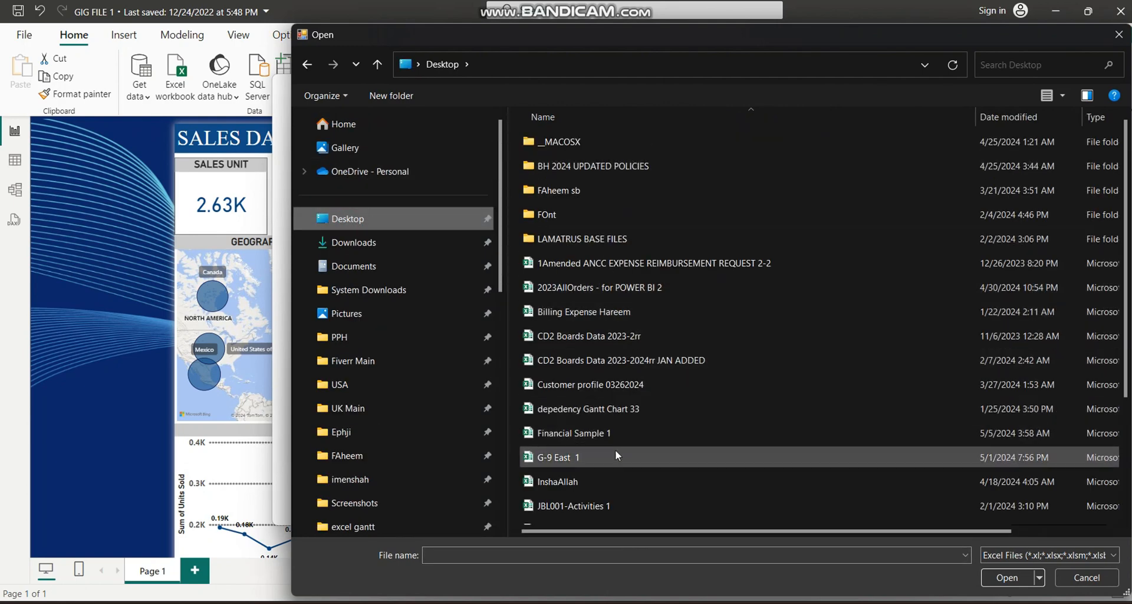
{"action": "left_click", "coordinate": [610, 434]}
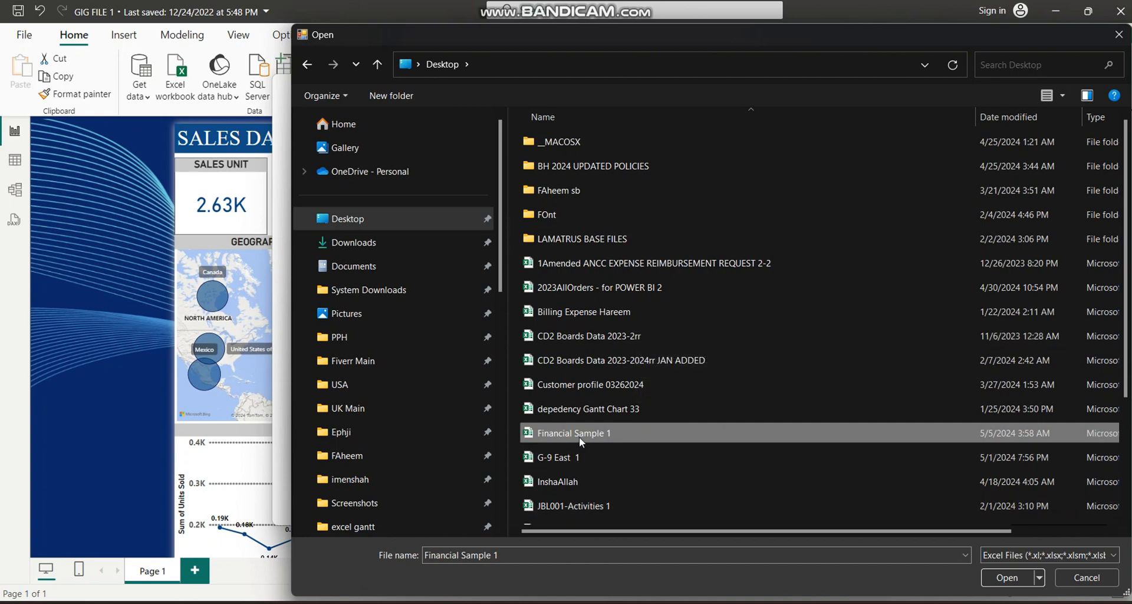
{"action": "left_click", "coordinate": [1005, 580]}
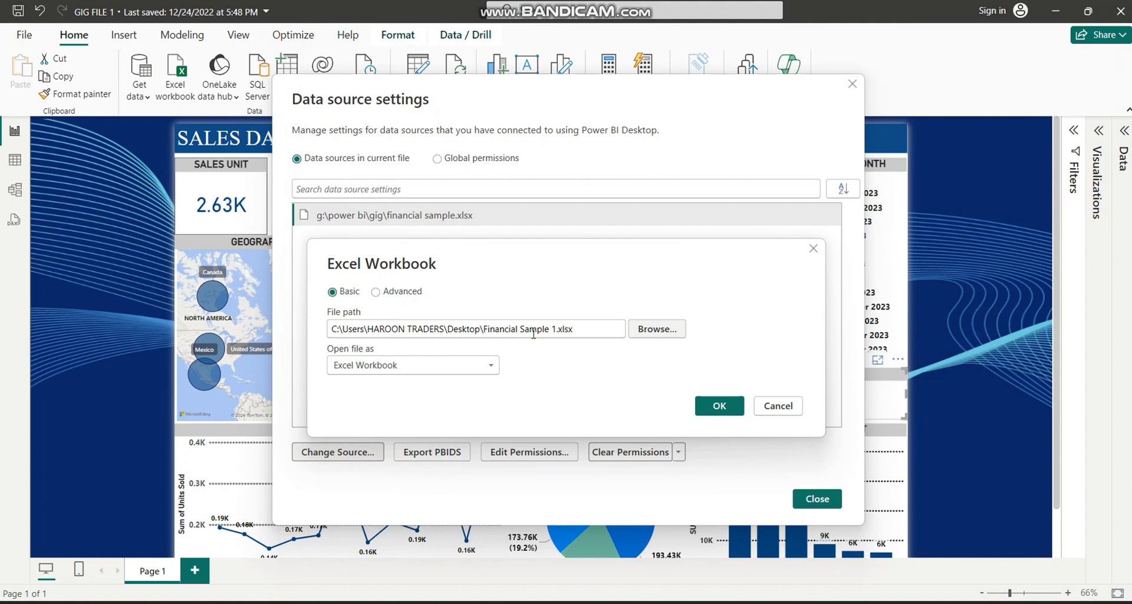
{"action": "left_click", "coordinate": [726, 408]}
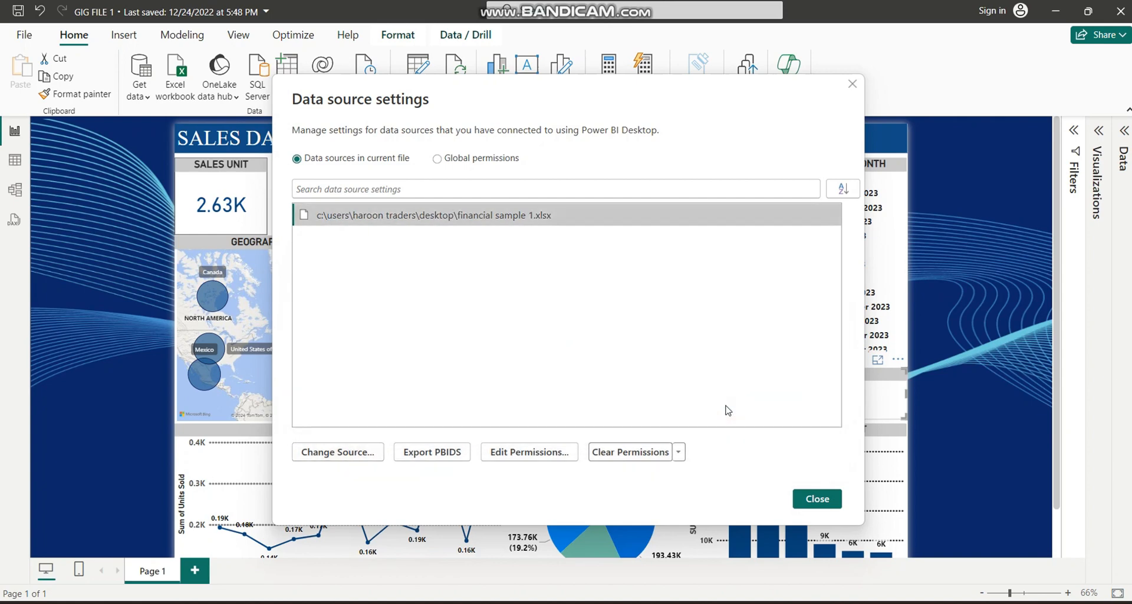
{"action": "left_click", "coordinate": [817, 498]}
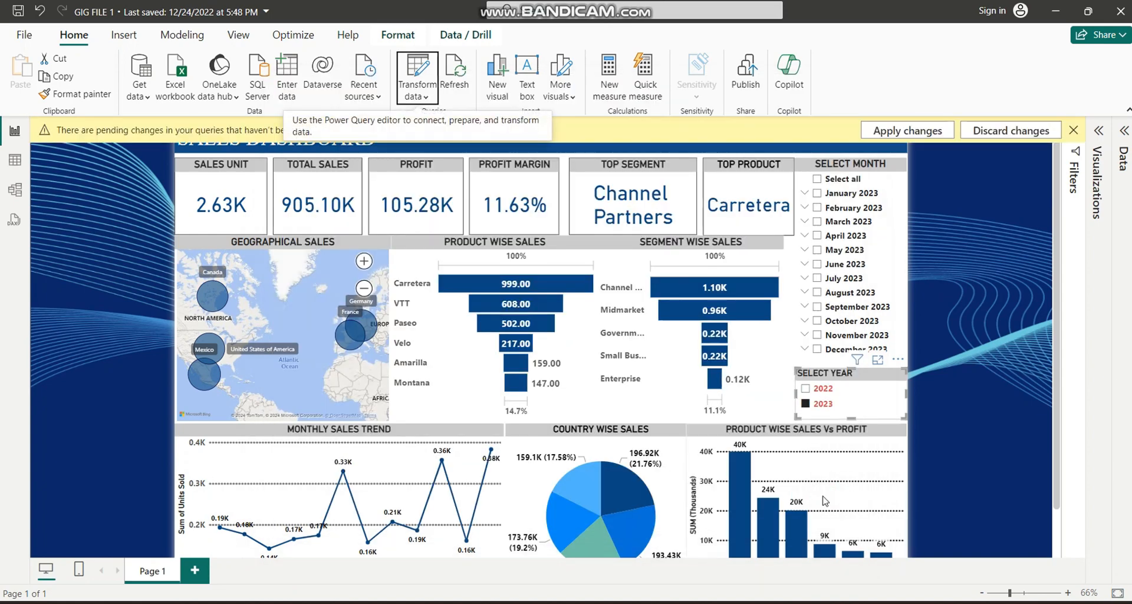
{"action": "left_click", "coordinate": [897, 130]}
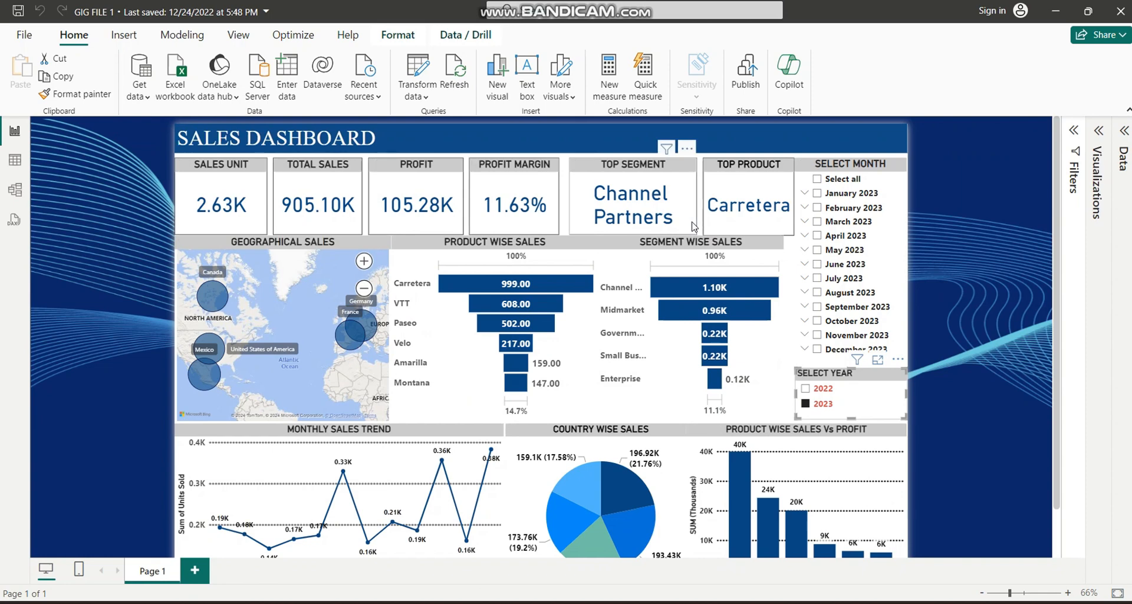
- Switch to the Financial Sample 1 workbook in Excel and delete all records from row 3 down to the table's end
{"action": "mouse_move", "coordinate": [797, 600]}
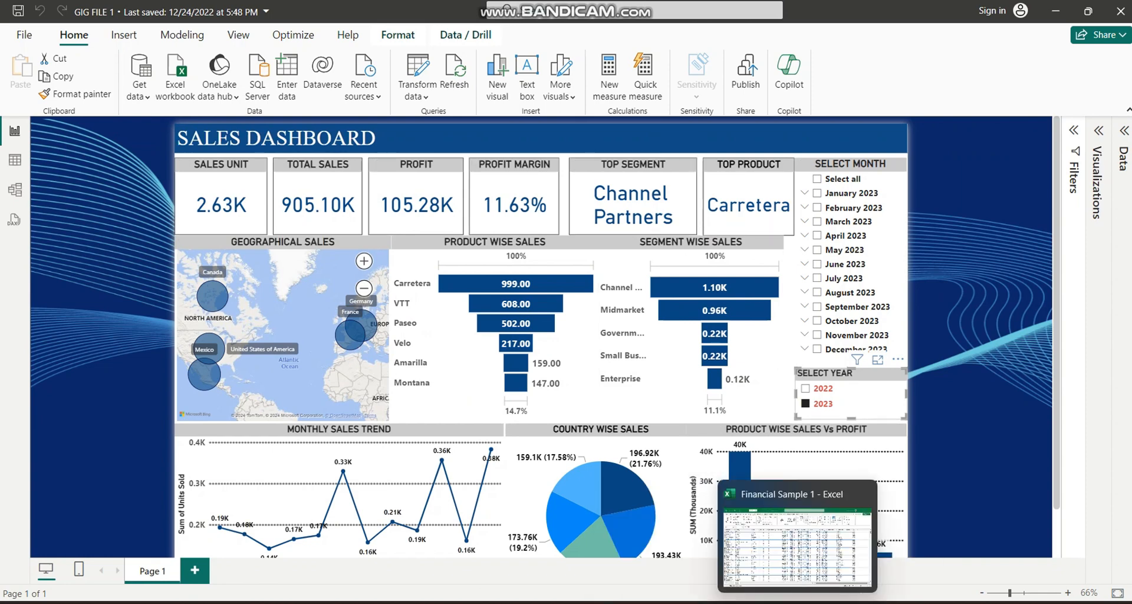
{"action": "left_click", "coordinate": [794, 548]}
{"action": "scroll", "coordinate": [6, 262], "scroll_direction": "up", "scroll_amount": 3}
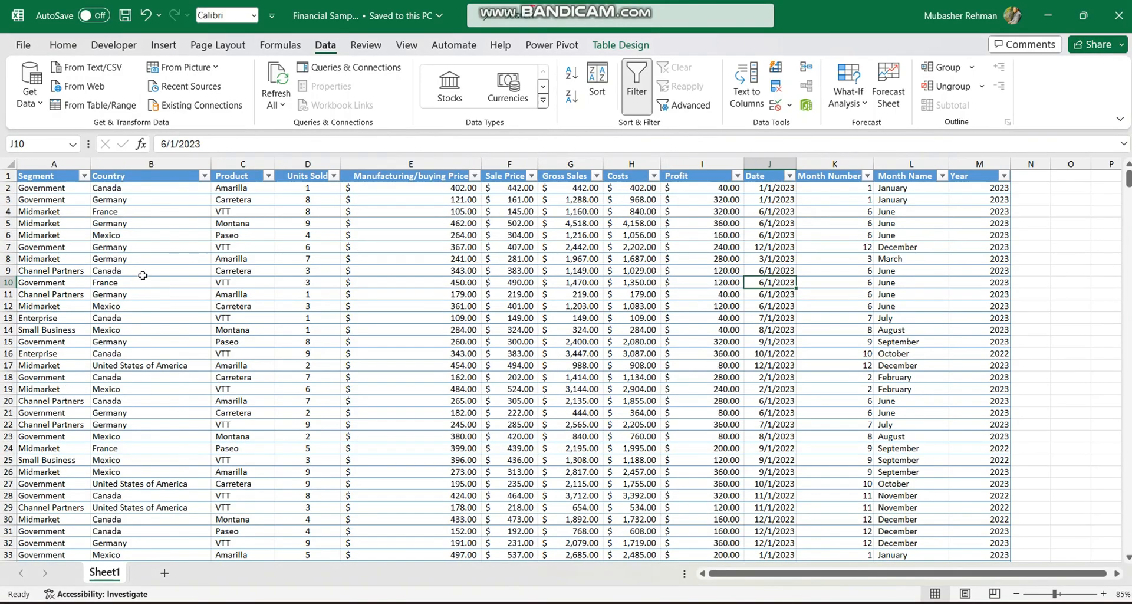
{"action": "left_click", "coordinate": [10, 201]}
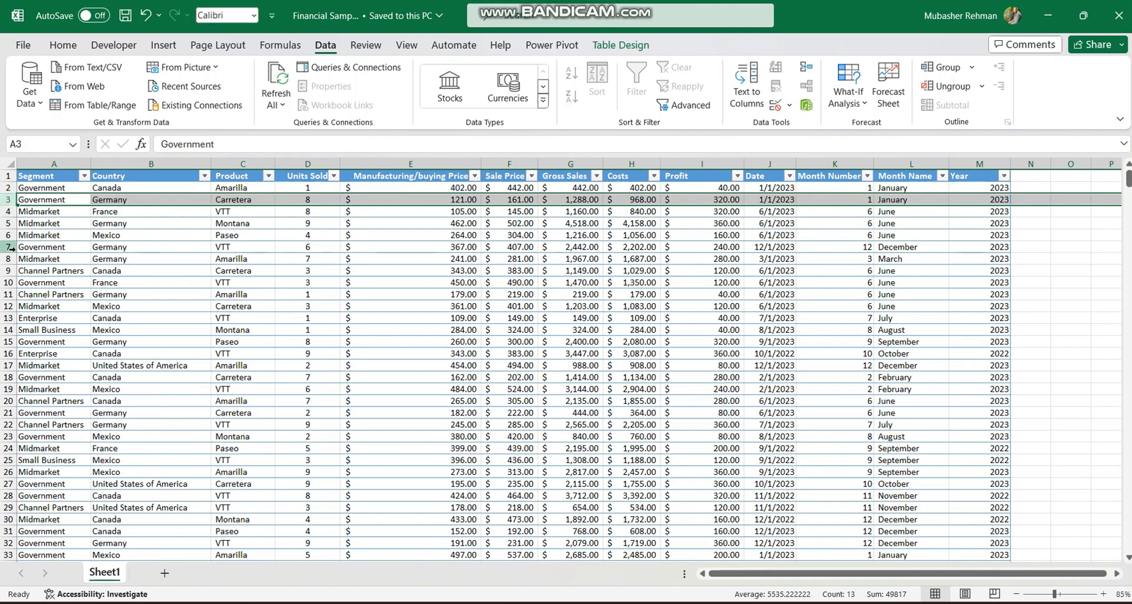
{"action": "key", "text": "ctrl+shift+Down"}
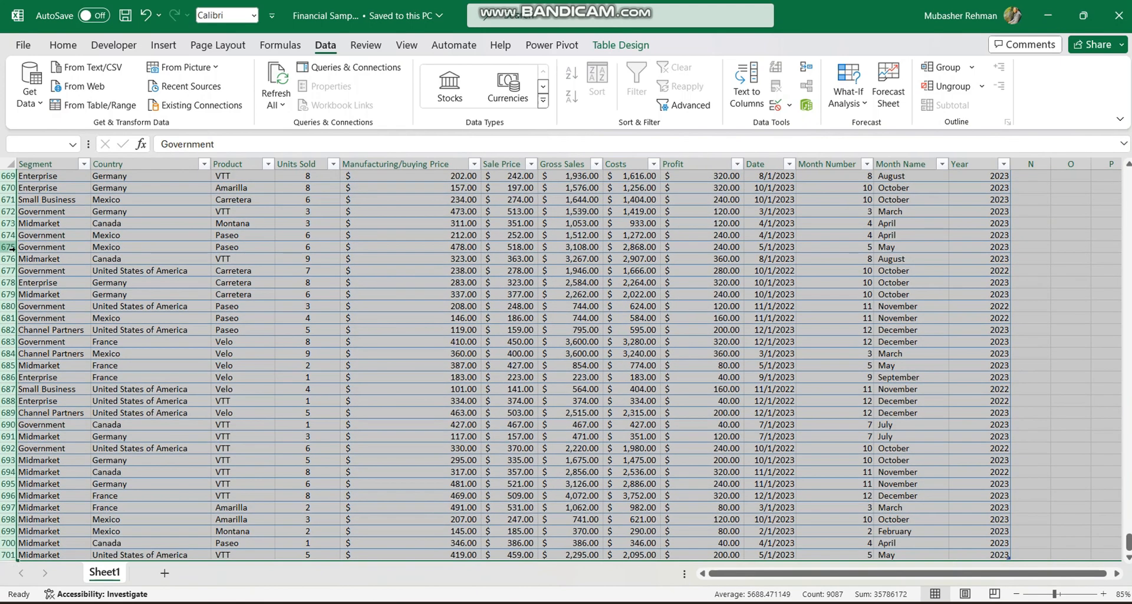
{"action": "right_click", "coordinate": [12, 250]}
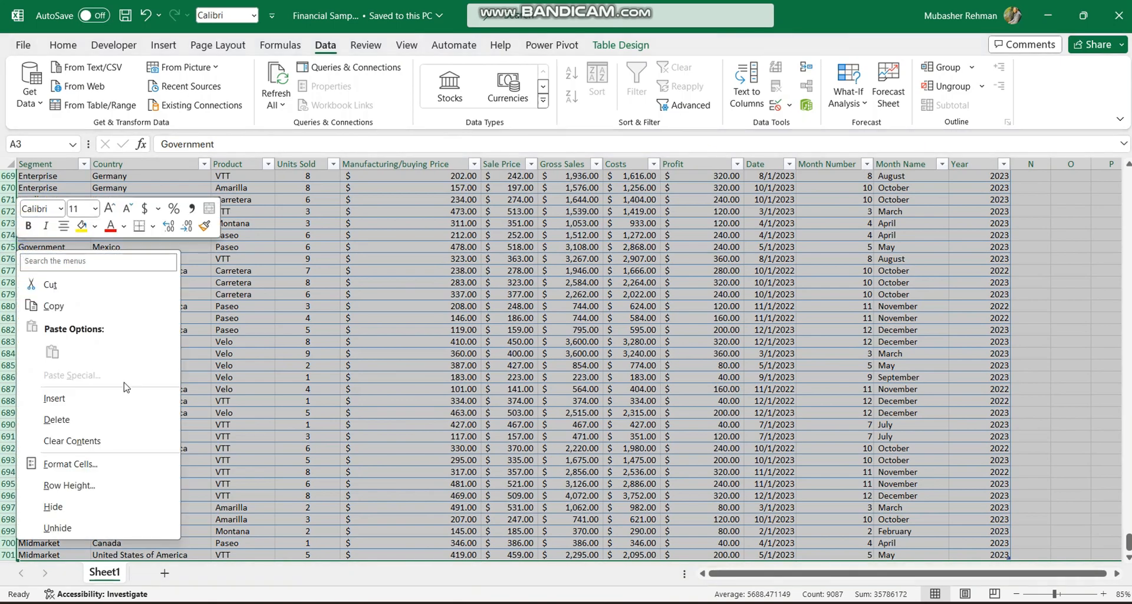
{"action": "left_click", "coordinate": [87, 418]}
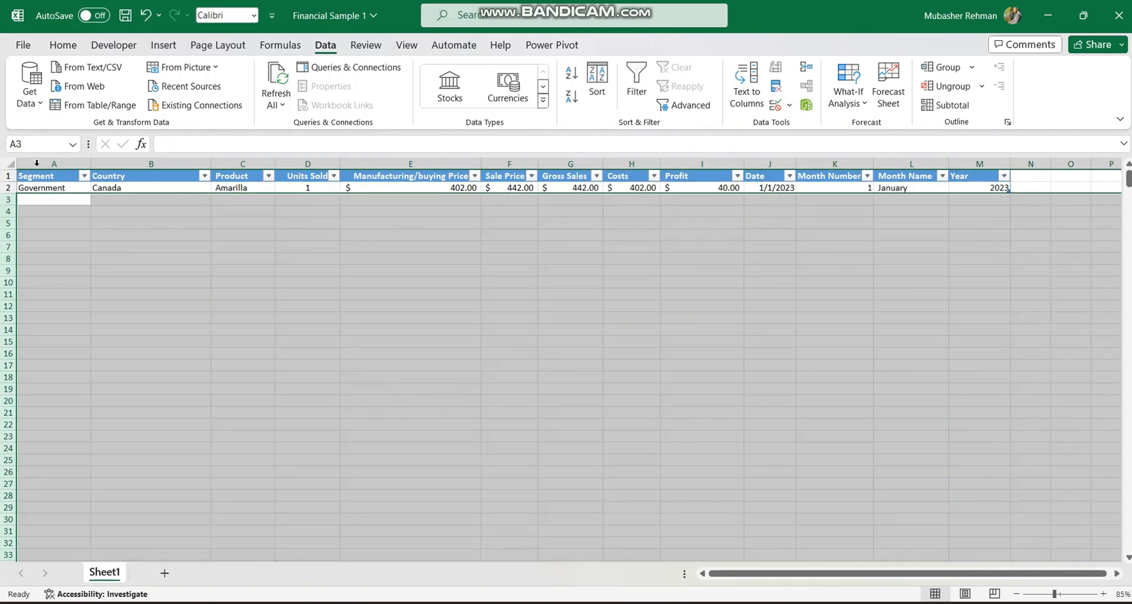
- Change the product of the remaining record in row 2 to Ipad
{"action": "left_click", "coordinate": [46, 189]}
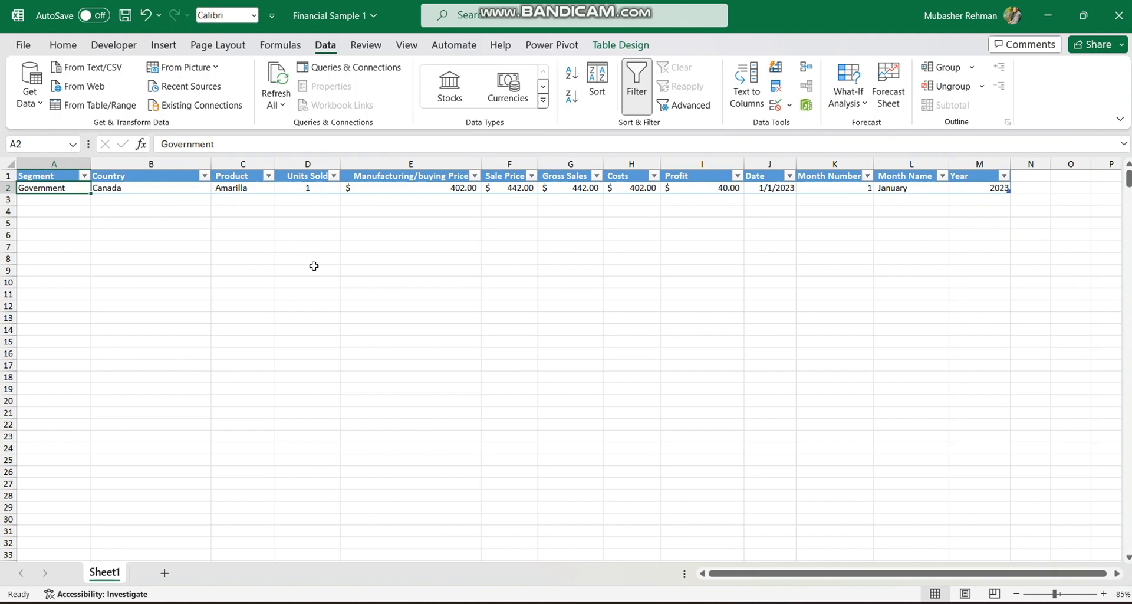
{"action": "key", "text": "Right"}
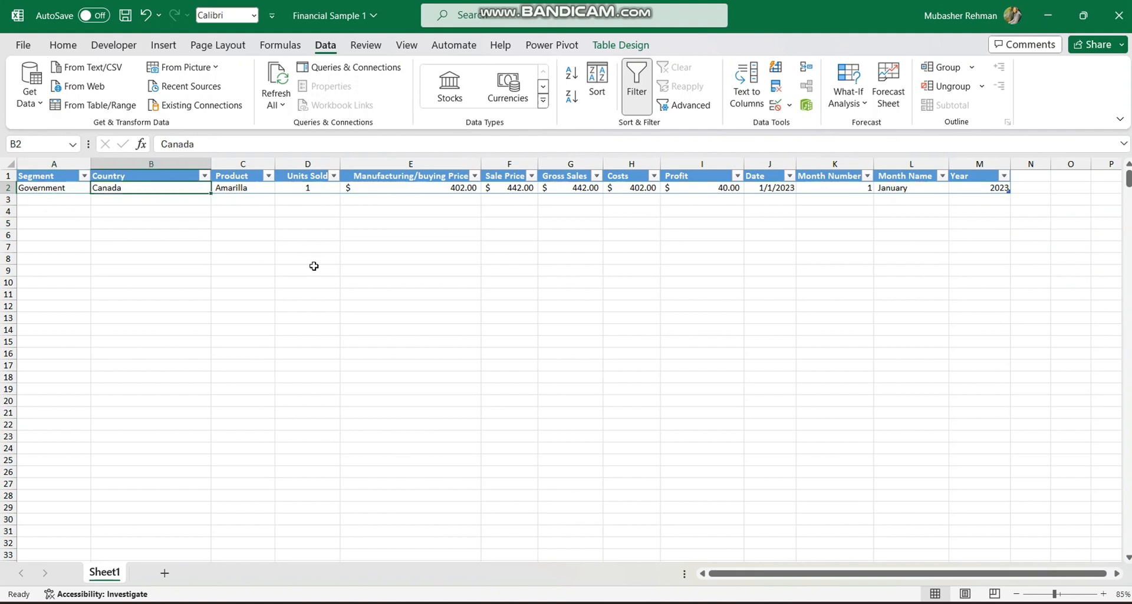
{"action": "key", "text": "Right"}
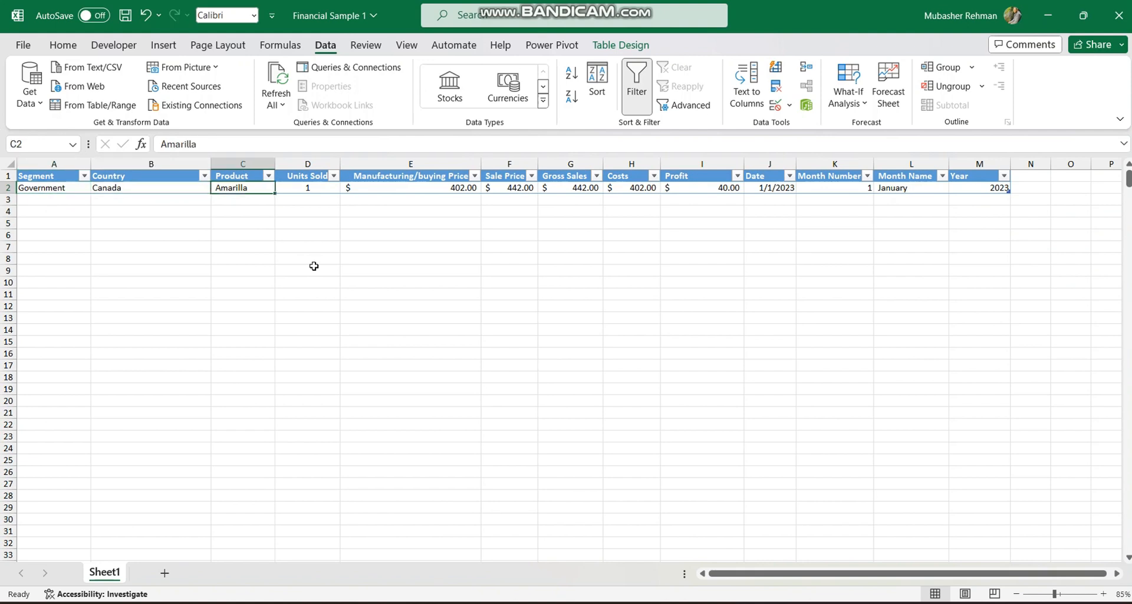
{"action": "type", "text": "Ipad"}
{"action": "key", "text": "Return"}
{"action": "key", "text": "Up"}
{"action": "key", "text": "Right"}
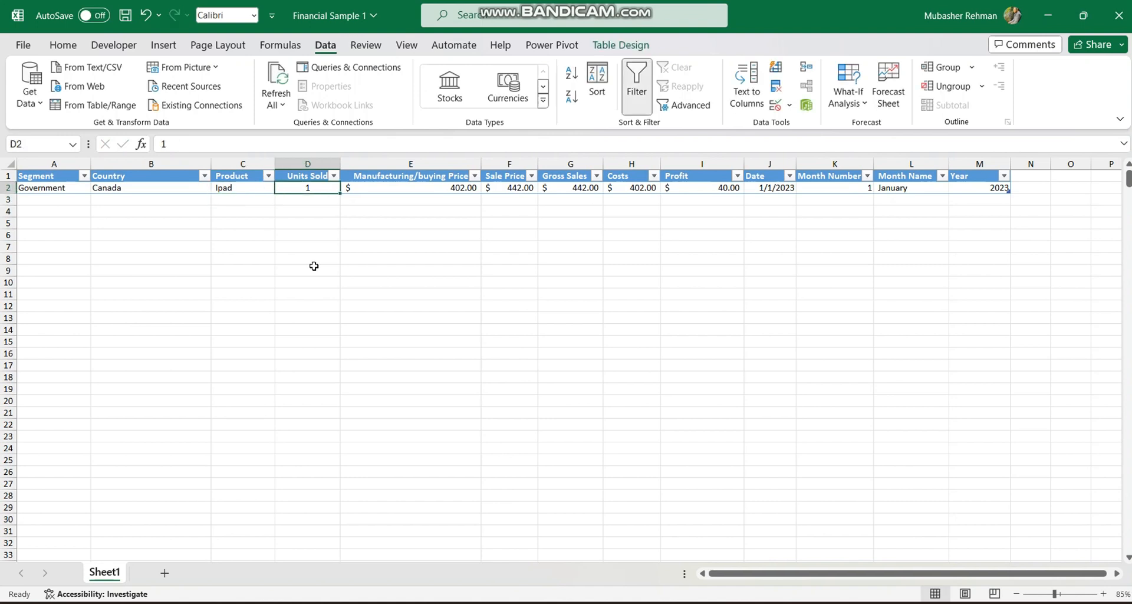
- Set the sale price of the Ipad record in row 2 to 500
{"action": "key", "text": "Right"}
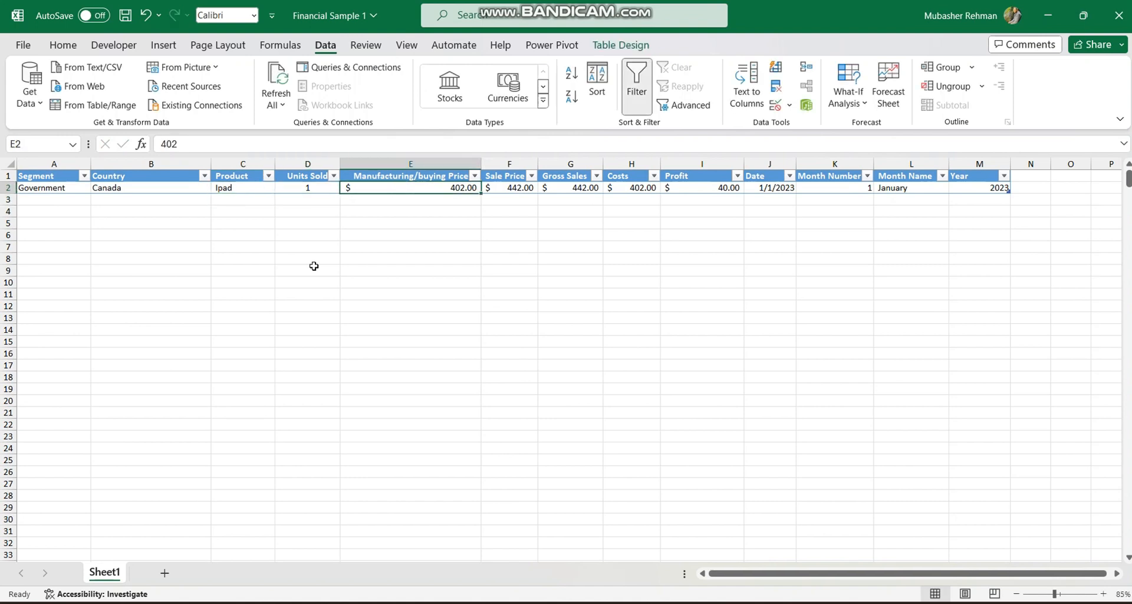
{"action": "key", "text": "Right"}
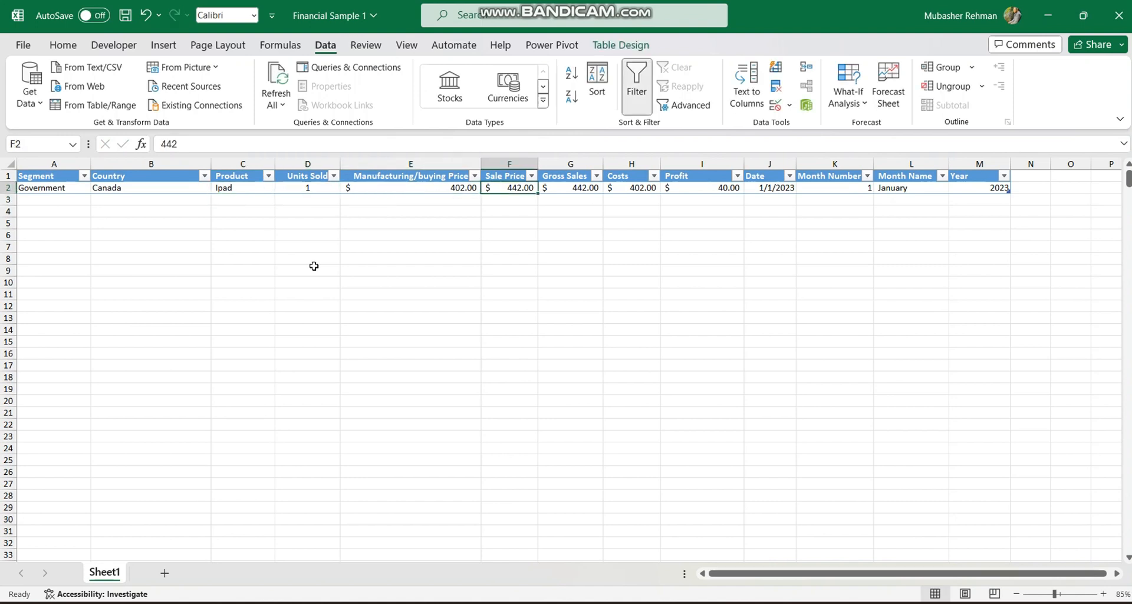
{"action": "key", "text": "Left"}
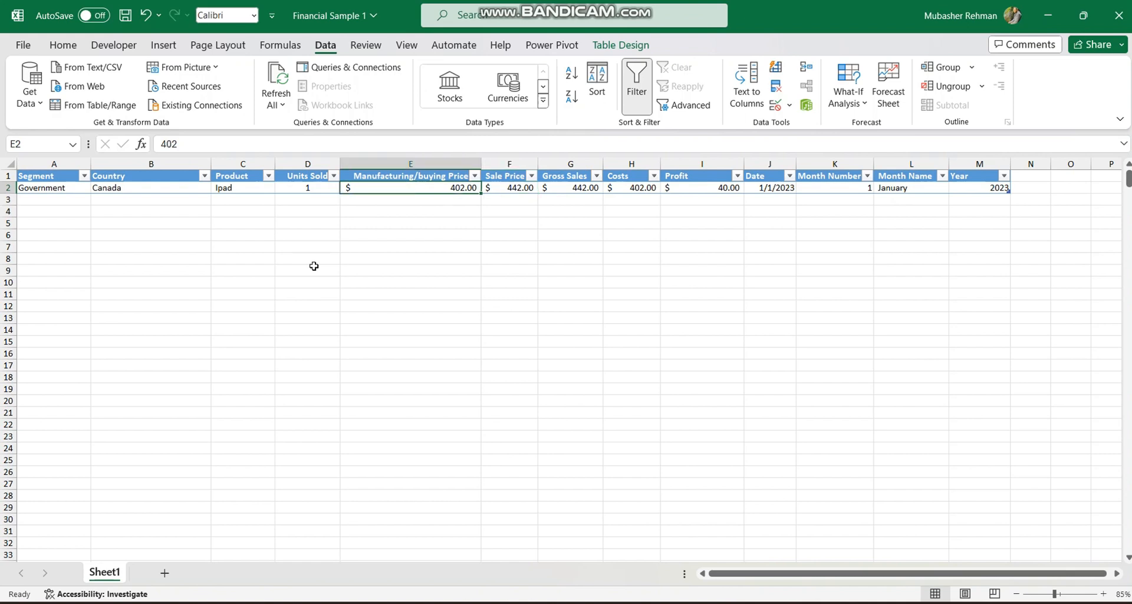
{"action": "key", "text": "Right"}
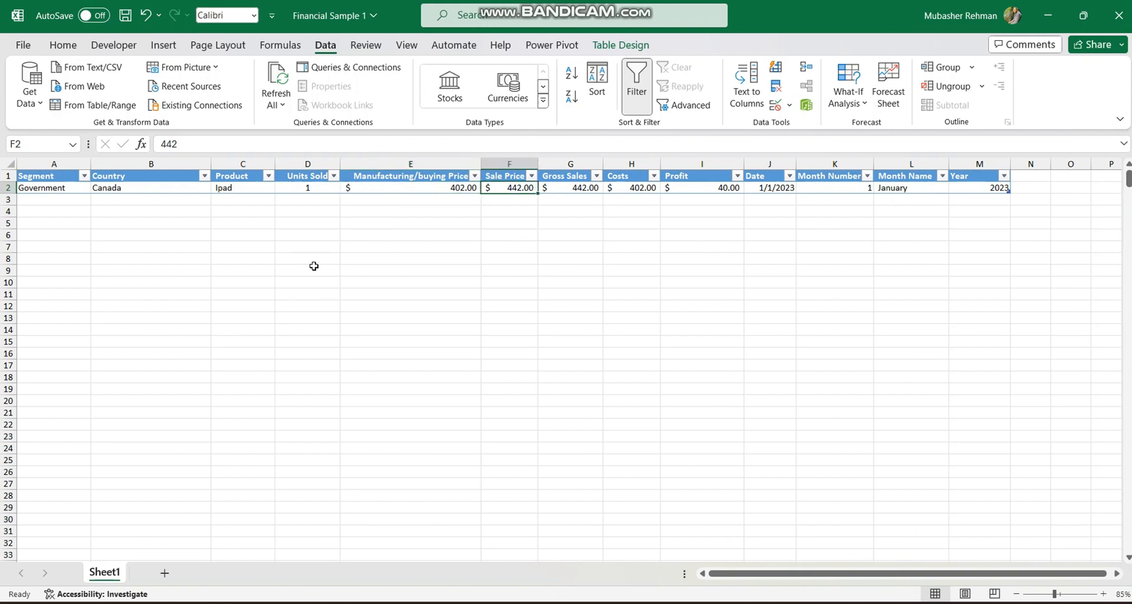
{"action": "type", "text": "500"}
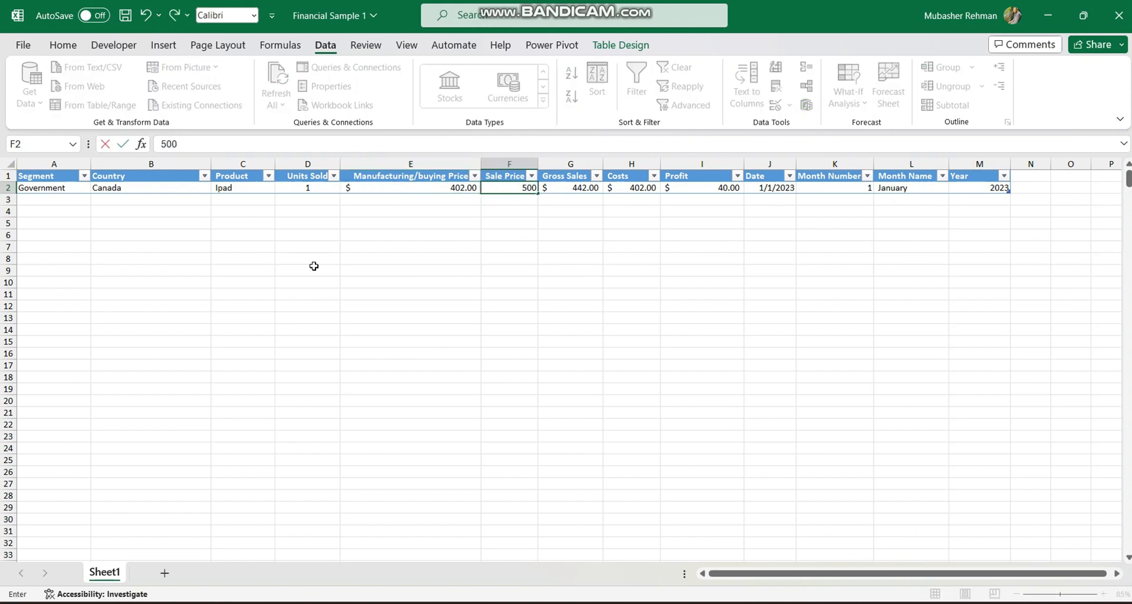
{"action": "key", "text": "Return"}
{"action": "key", "text": "Up"}
{"action": "key", "text": "Right"}
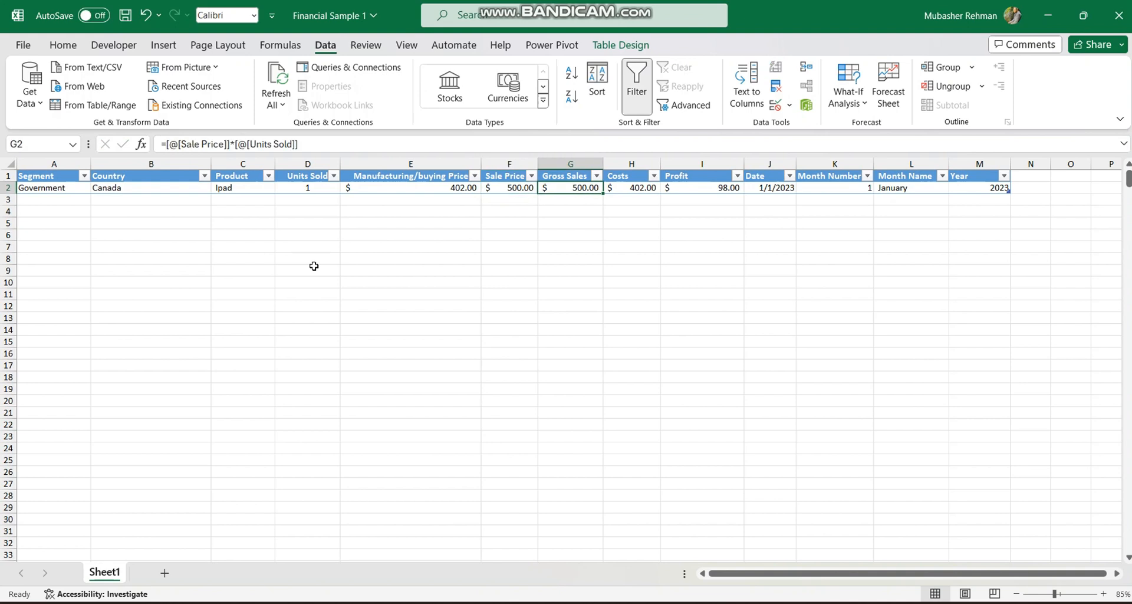
- Set the units sold of the Ipad record in row 2 to 2
{"action": "key", "text": "Left"}
{"action": "key", "text": "Left"}
{"action": "key", "text": "Left"}
{"action": "key", "text": "Left"}
{"action": "key", "text": "Right"}
{"action": "type", "text": "2"}
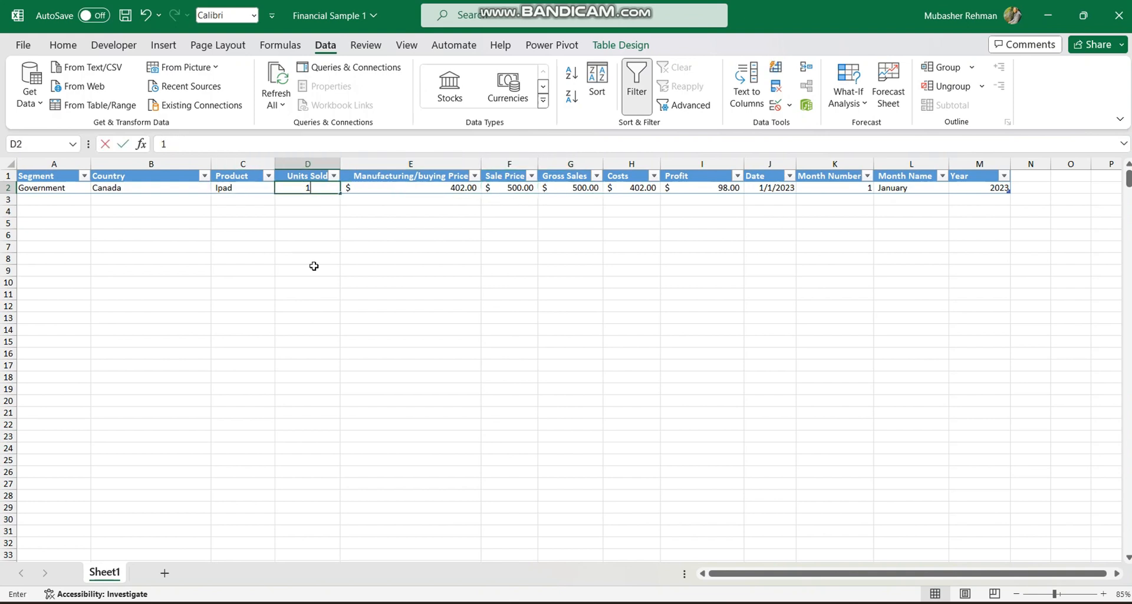
{"action": "key", "text": "Return"}
- Check the price columns and the Gross Sales and Costs formulas of the record in row 2
{"action": "key", "text": "Up"}
{"action": "key", "text": "Right"}
{"action": "key", "text": "Right"}
{"action": "key", "text": "Right"}
{"action": "key", "text": "Right"}
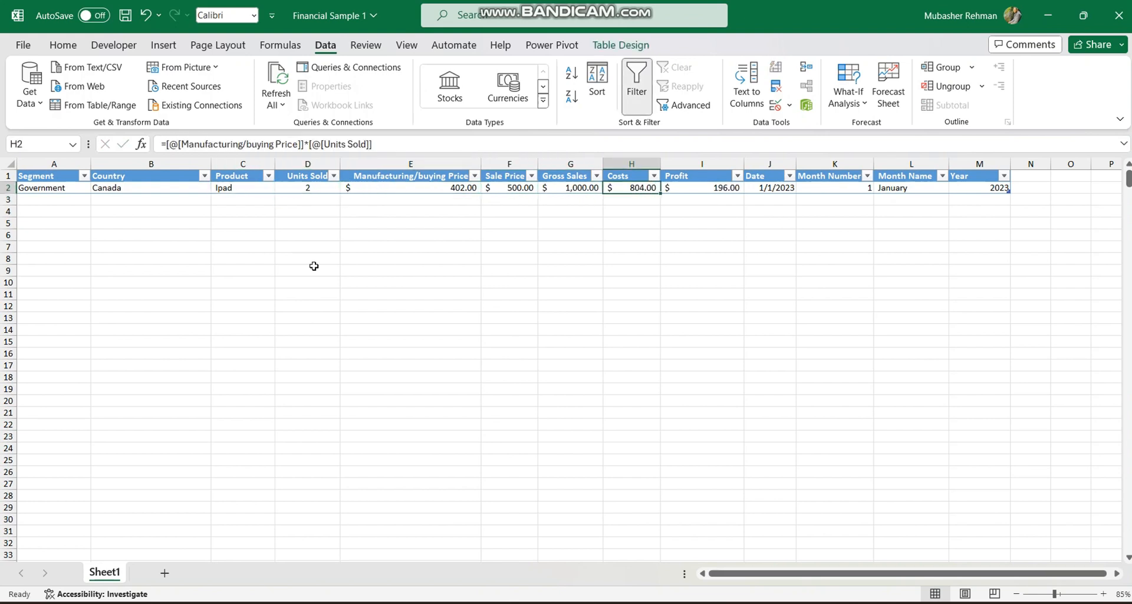
{"action": "key", "text": "Left"}
{"action": "key", "text": "Left"}
{"action": "key", "text": "Left"}
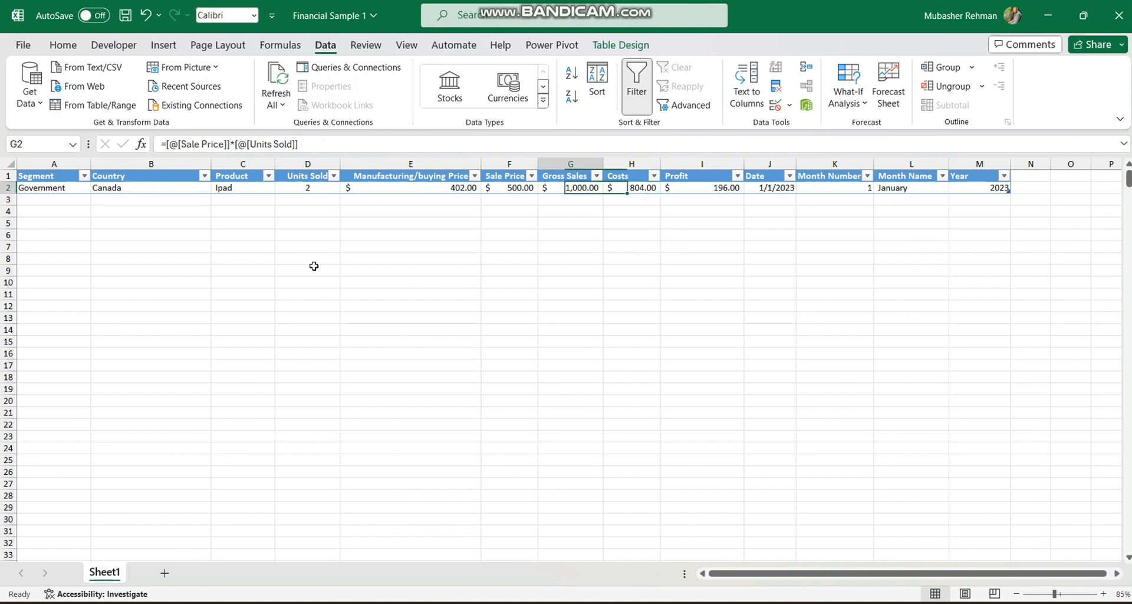
{"action": "key", "text": "Right"}
{"action": "key", "text": "Right"}
{"action": "key", "text": "Right"}
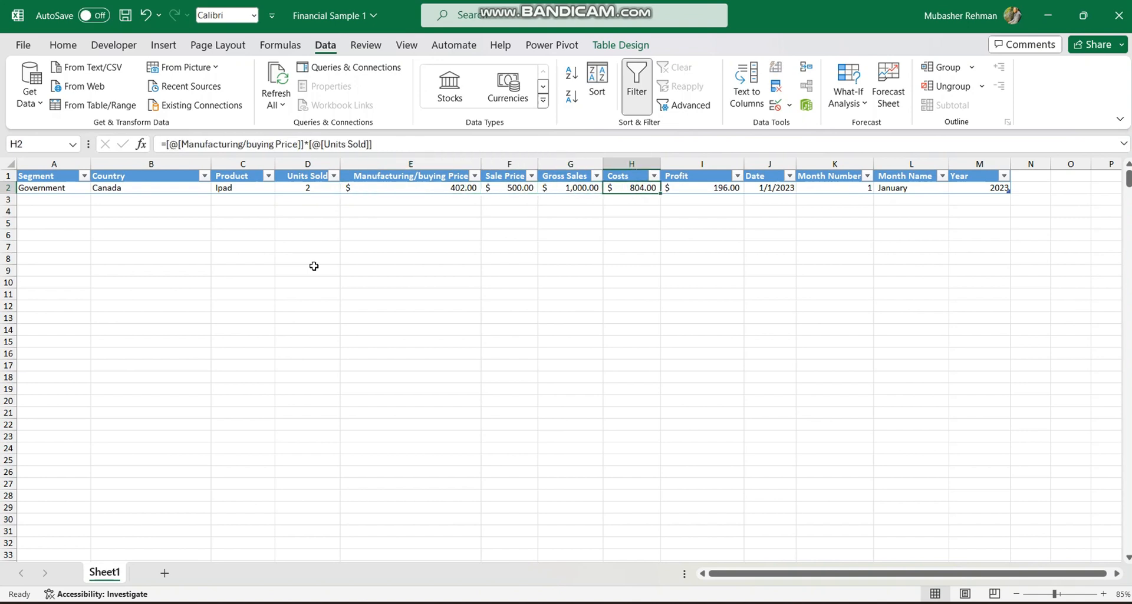
- Set the date of the Ipad record in row 2 to 5/5/2024
{"action": "key", "text": "Right"}
{"action": "key", "text": "Right"}
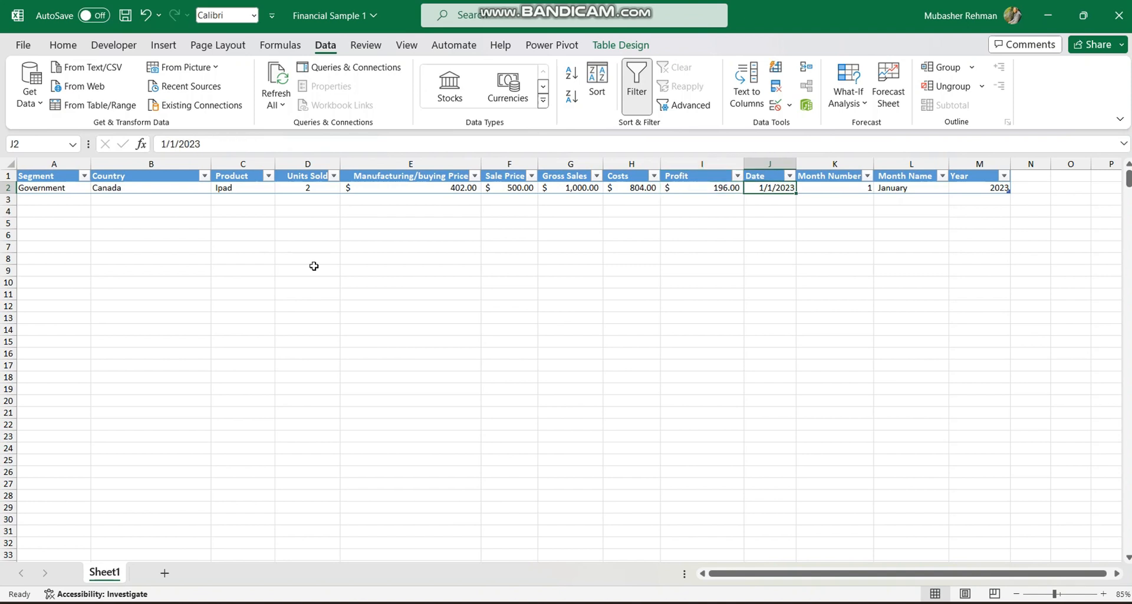
{"action": "type", "text": "5/5"}
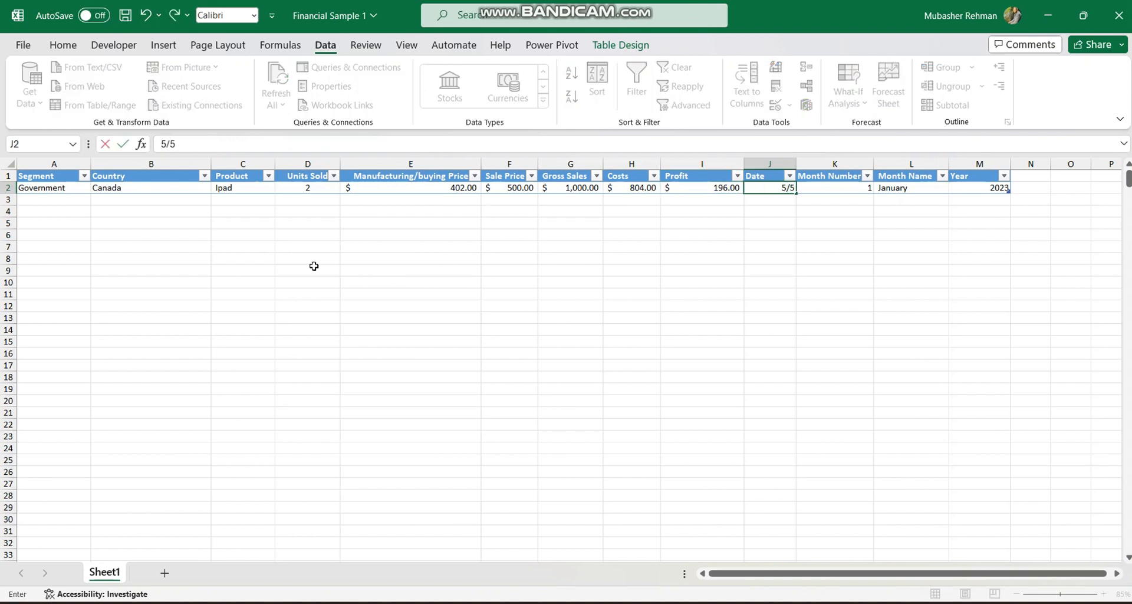
{"action": "type", "text": "/2024"}
{"action": "key", "text": "Return"}
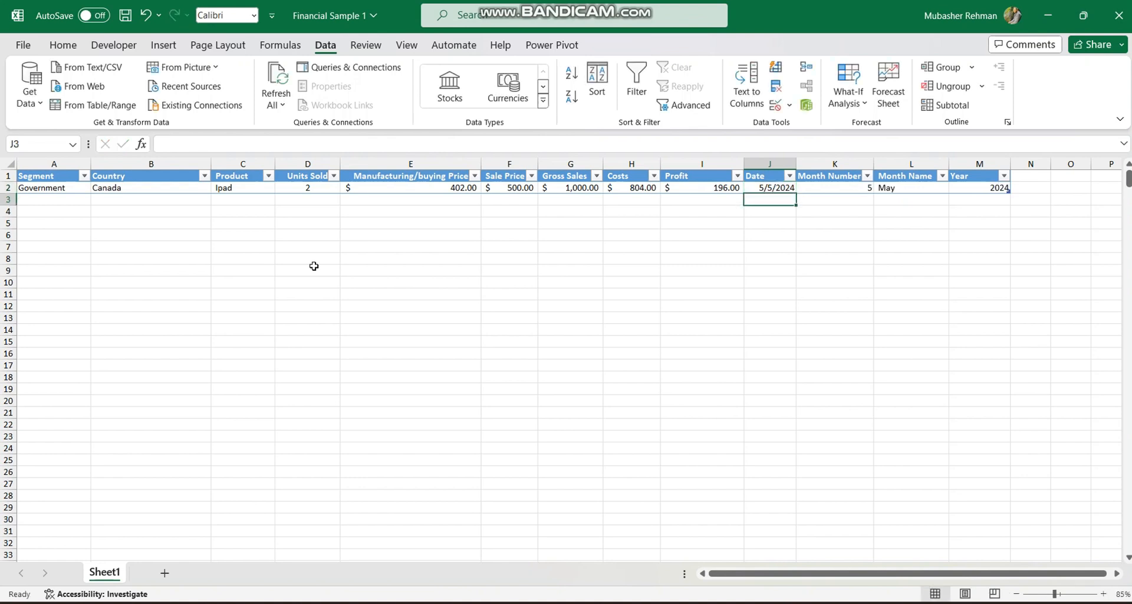
- Examine the calculated Month Number, Month Name and Year cells of the record in row 2
{"action": "key", "text": "Up"}
{"action": "key", "text": "Right"}
{"action": "key", "text": "Right"}
{"action": "key", "text": "Right"}
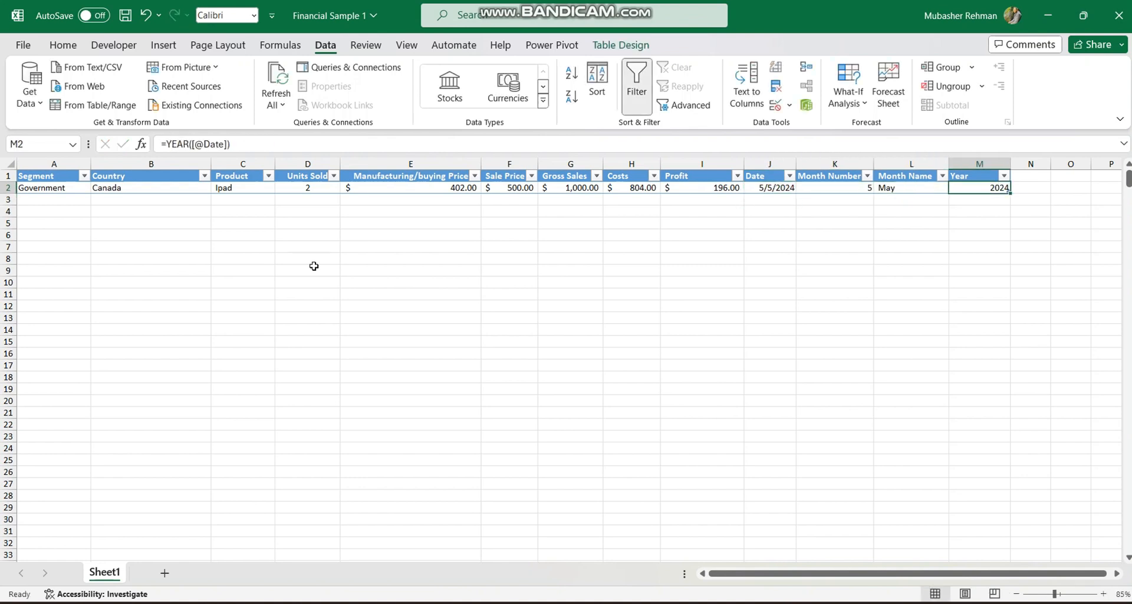
{"action": "key", "text": "Left"}
{"action": "key", "text": "Left"}
{"action": "key", "text": "shift+Right"}
{"action": "key", "text": "shift+Right"}
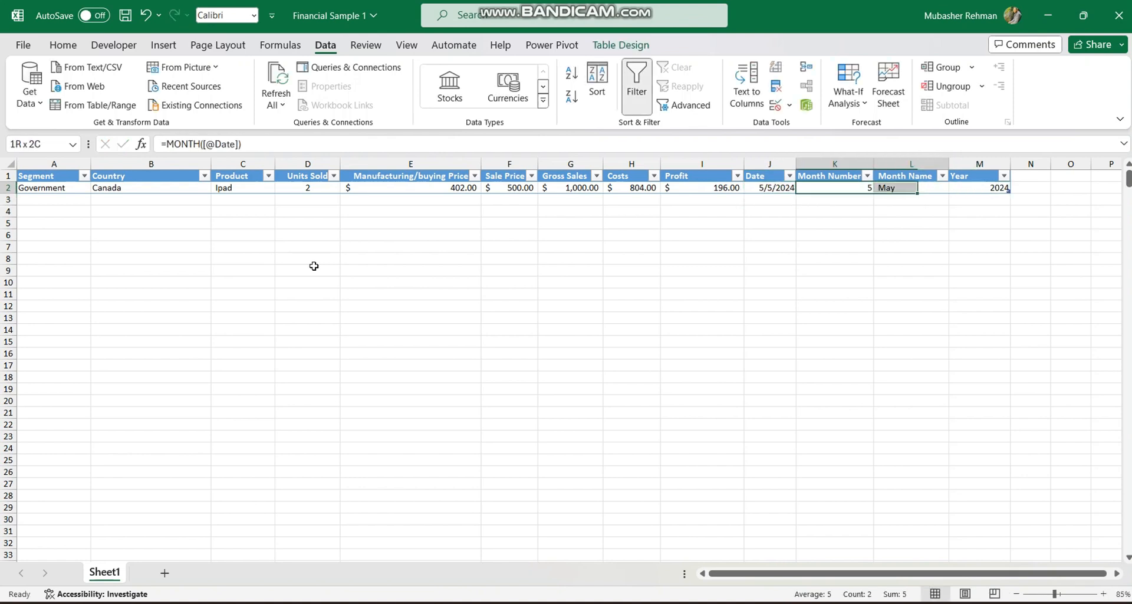
{"action": "key", "text": "Left"}
{"action": "key", "text": "Left"}
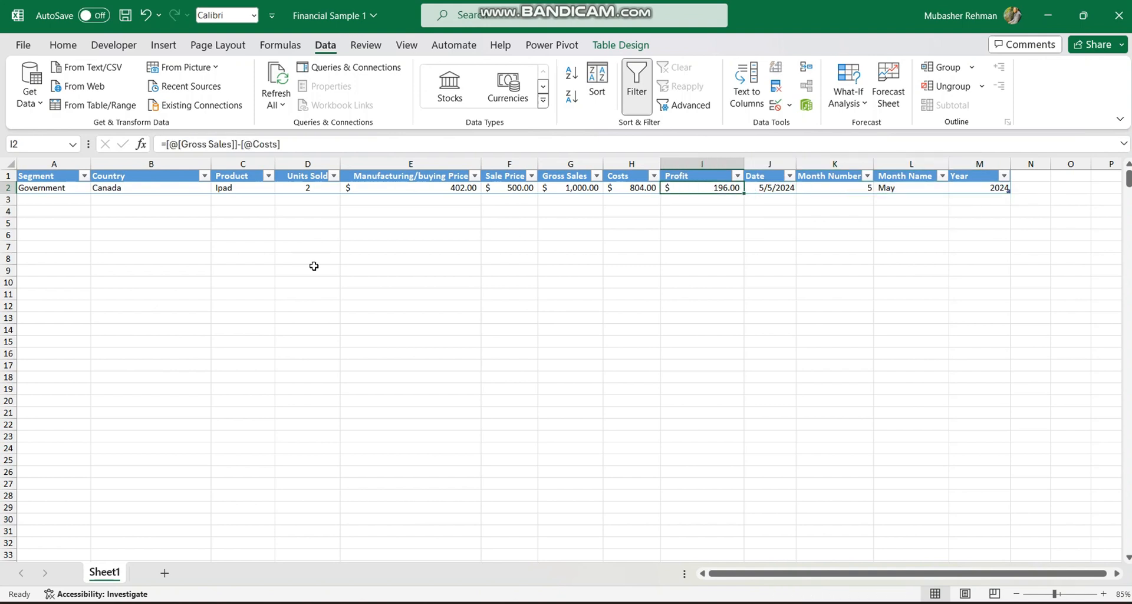
{"action": "left_click_drag", "start_coordinate": [832, 190], "coordinate": [977, 184]}
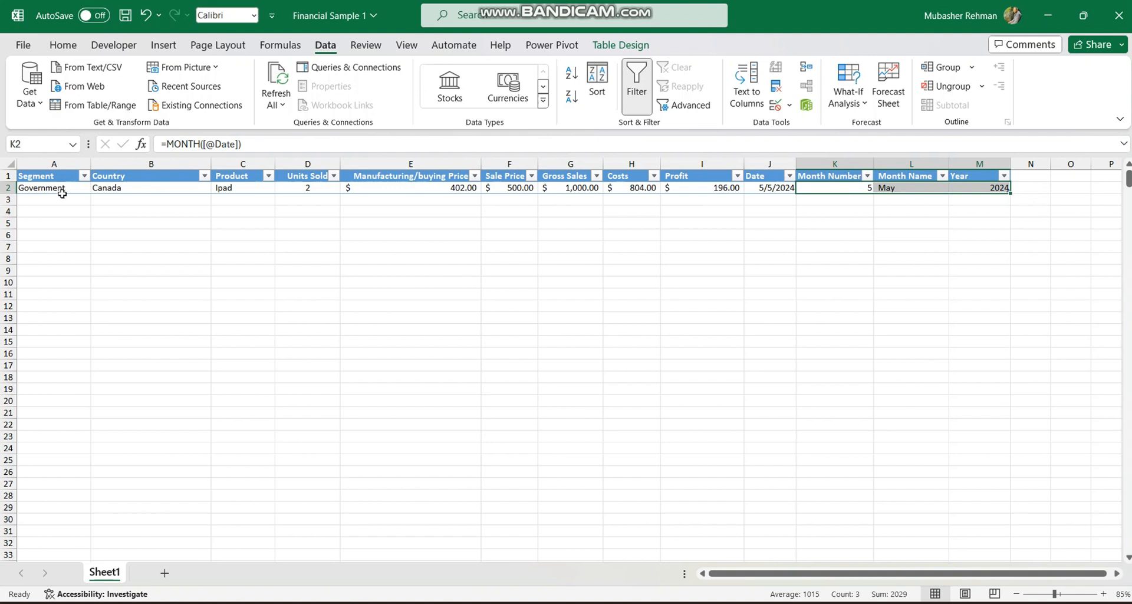
- Add a record in row 3 with segment Market, country USA, product Ipad and 3 units sold
{"action": "left_click", "coordinate": [58, 198]}
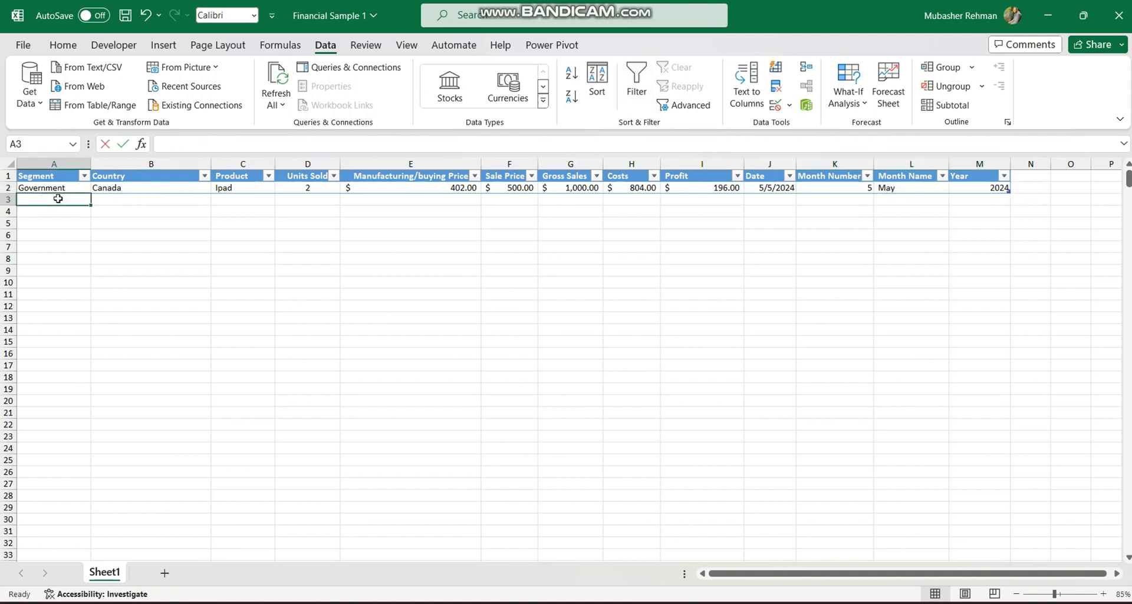
{"action": "type", "text": "Market"}
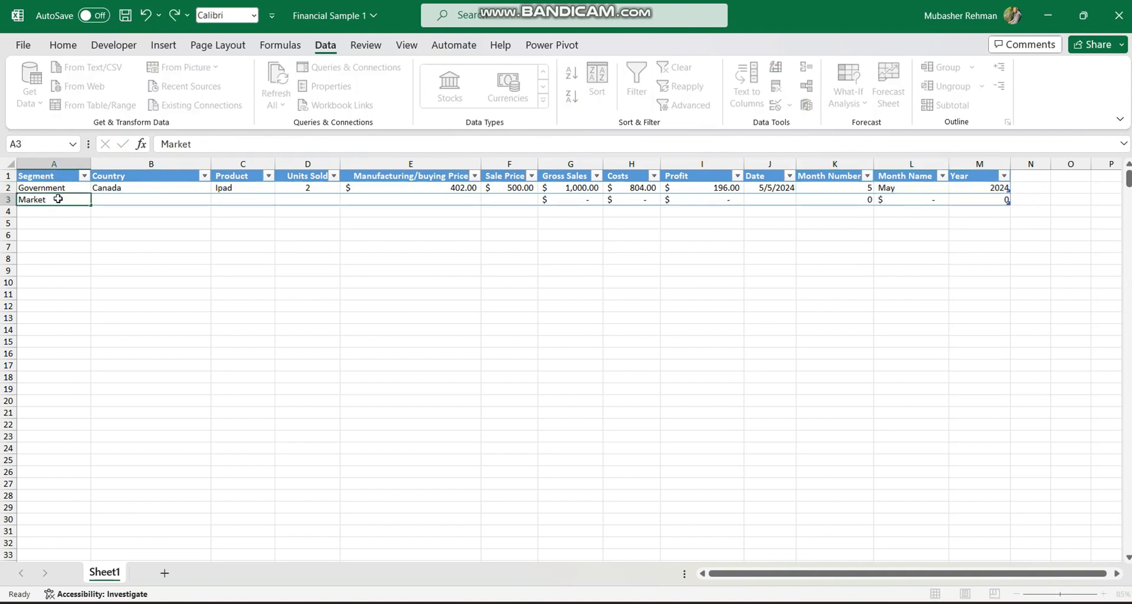
{"action": "key", "text": "Tab"}
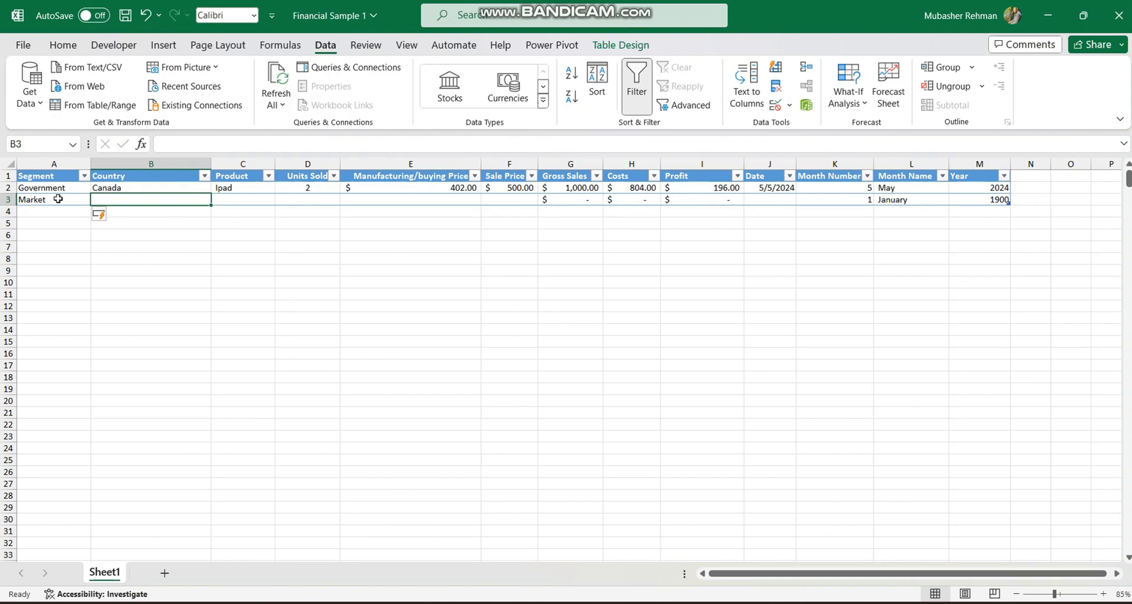
{"action": "type", "text": "USA"}
{"action": "key", "text": "Tab"}
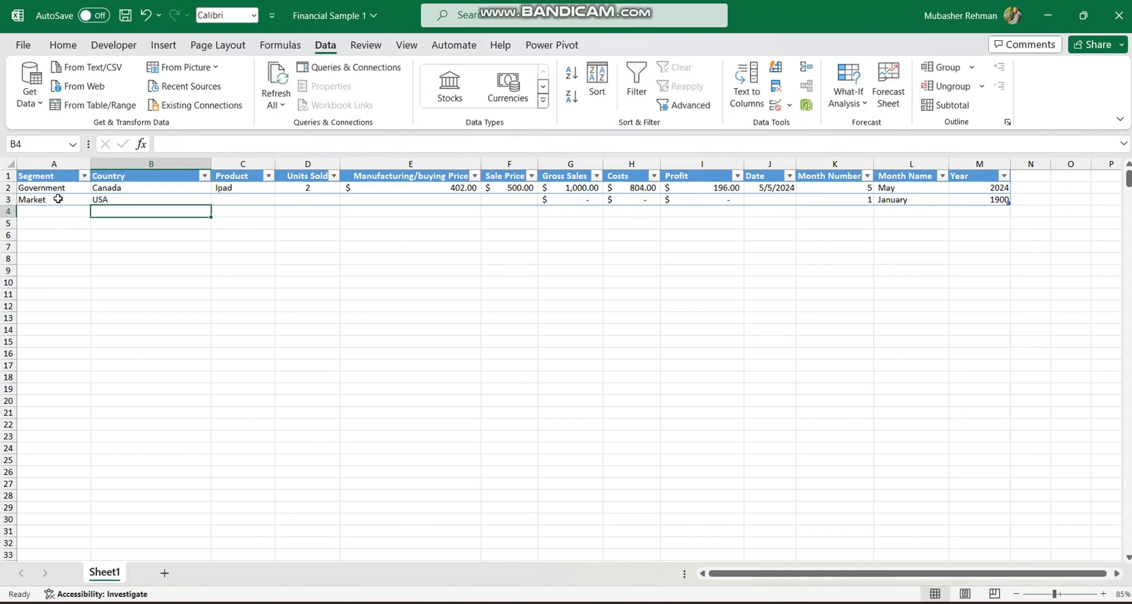
{"action": "type", "text": "Ipad"}
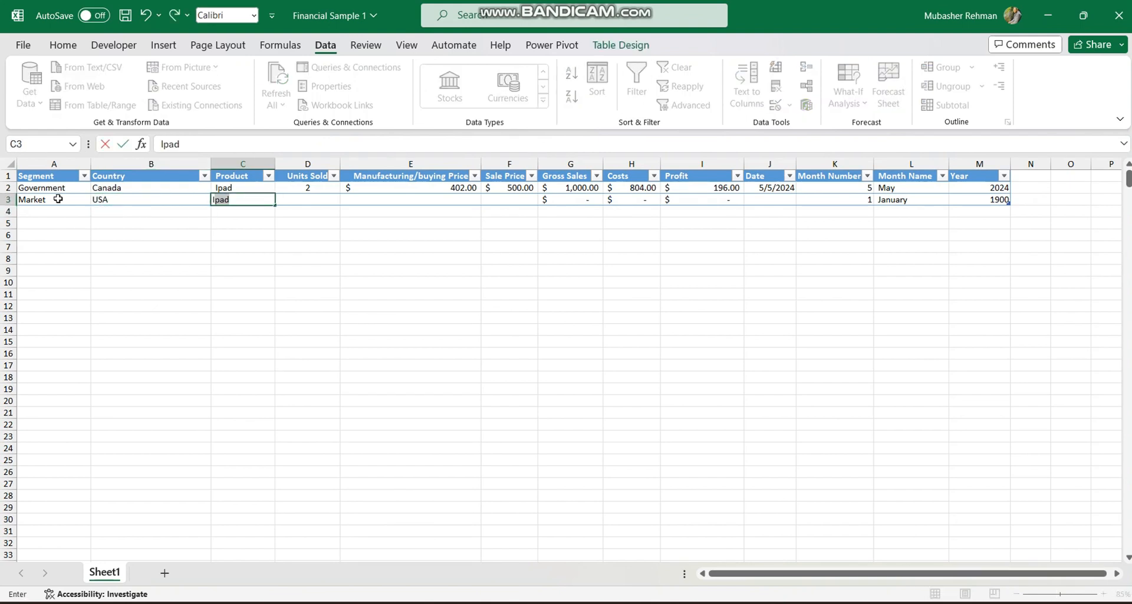
{"action": "key", "text": "Tab"}
{"action": "type", "text": "3"}
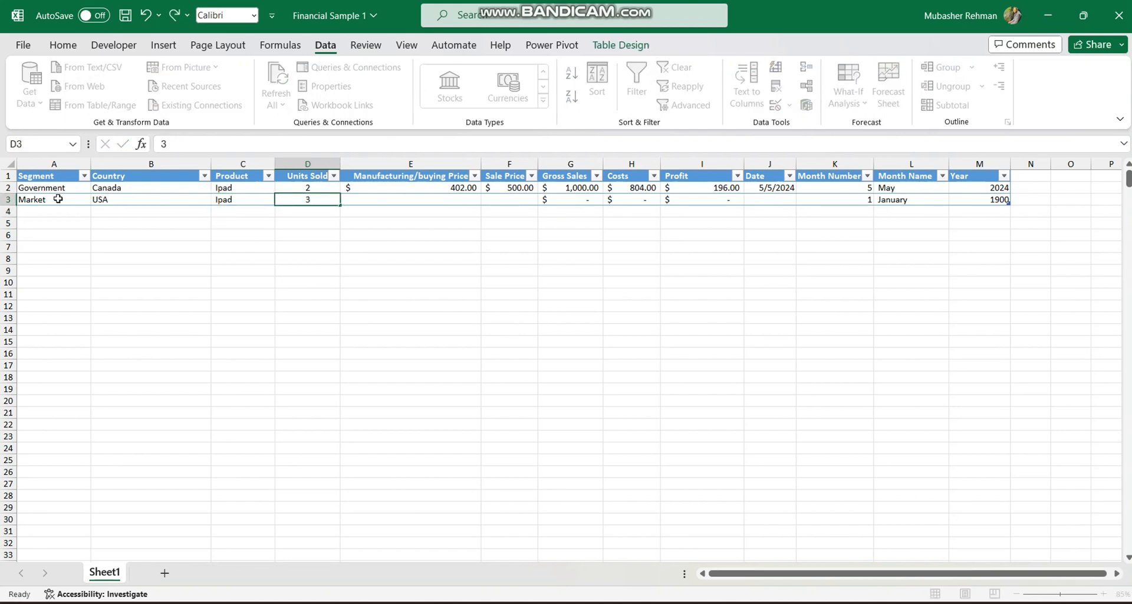
{"action": "key", "text": "Tab"}
{"action": "key", "text": "shift+Tab"}
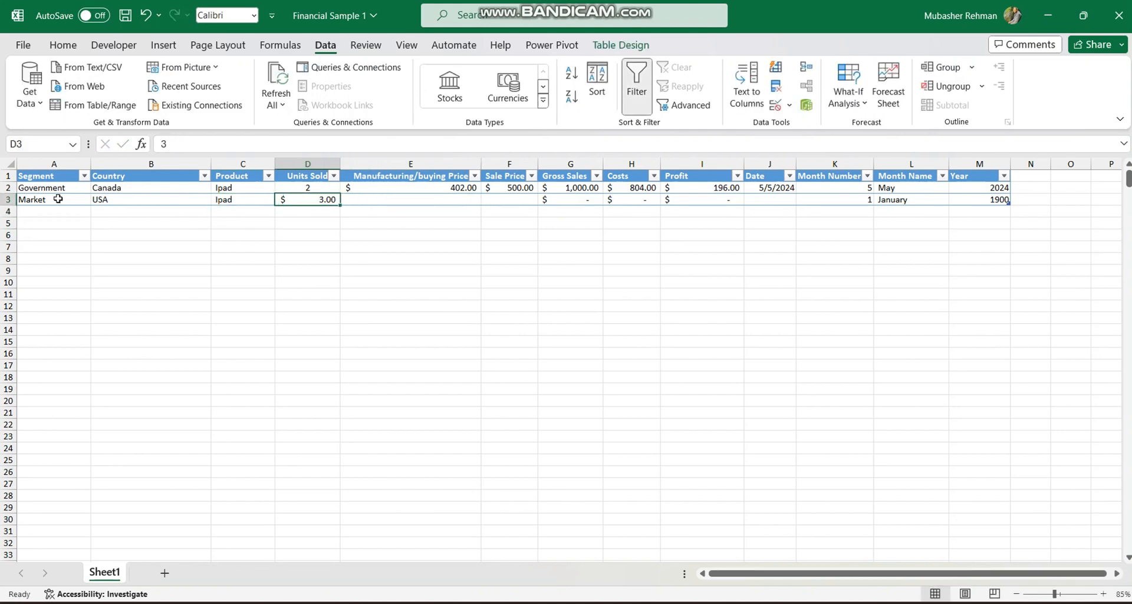
- Copy the formatting of the Government record in row 2 onto rows 3 to 18
{"action": "key", "text": "shift+Tab"}
{"action": "key", "text": "Tab"}
{"action": "key", "text": "Up"}
{"action": "left_click", "coordinate": [25, 185]}
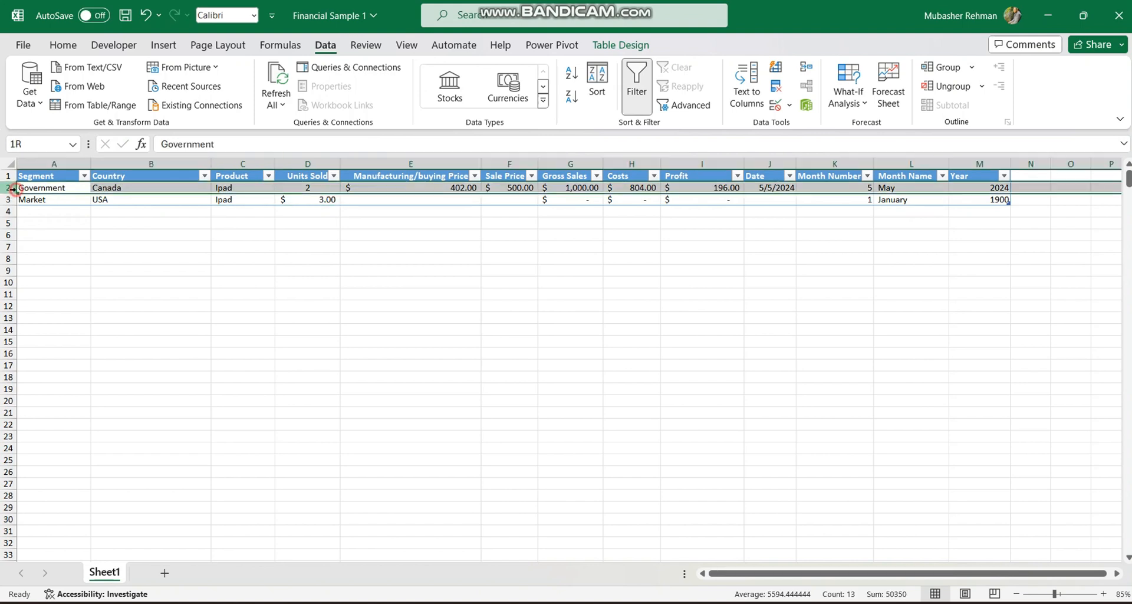
{"action": "left_click", "coordinate": [62, 45]}
{"action": "left_click", "coordinate": [56, 105]}
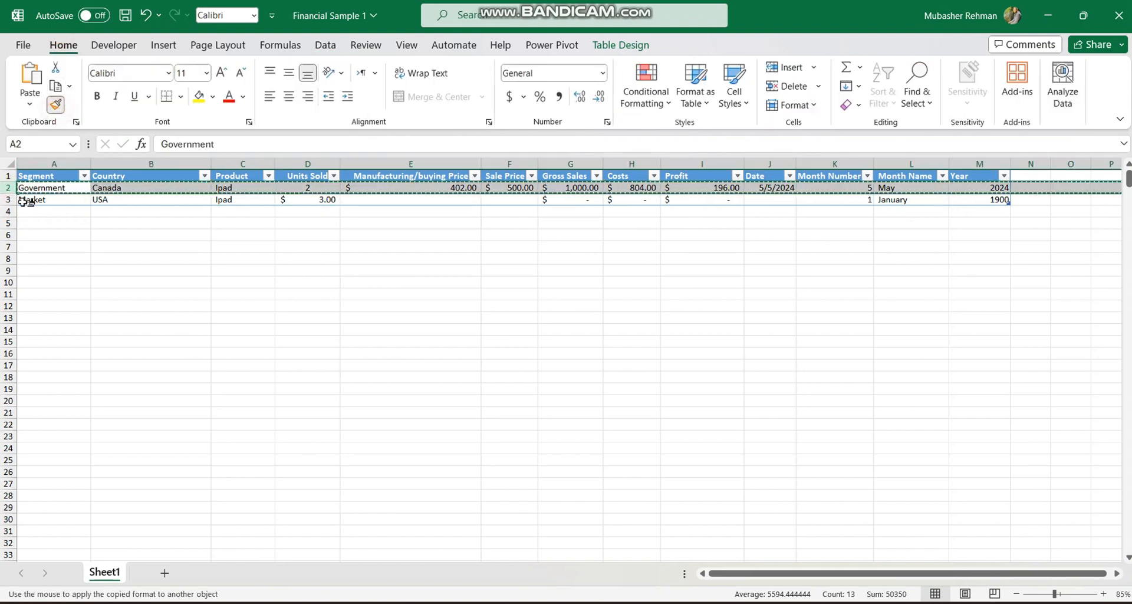
{"action": "mouse_move", "coordinate": [18, 200]}
{"action": "left_mouse_down"}
{"action": "mouse_move", "coordinate": [35, 283]}
{"action": "mouse_move", "coordinate": [79, 359]}
{"action": "left_mouse_up"}
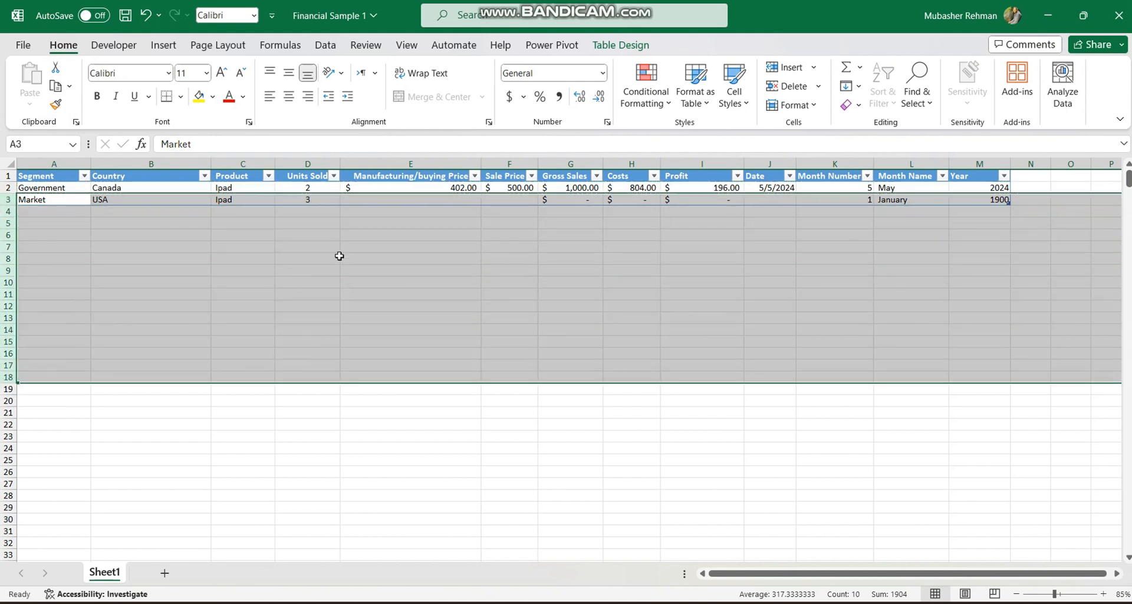
- Set the row 3 record's manufacturing/buying price to 402 and its sale price to 550
{"action": "left_click", "coordinate": [379, 200]}
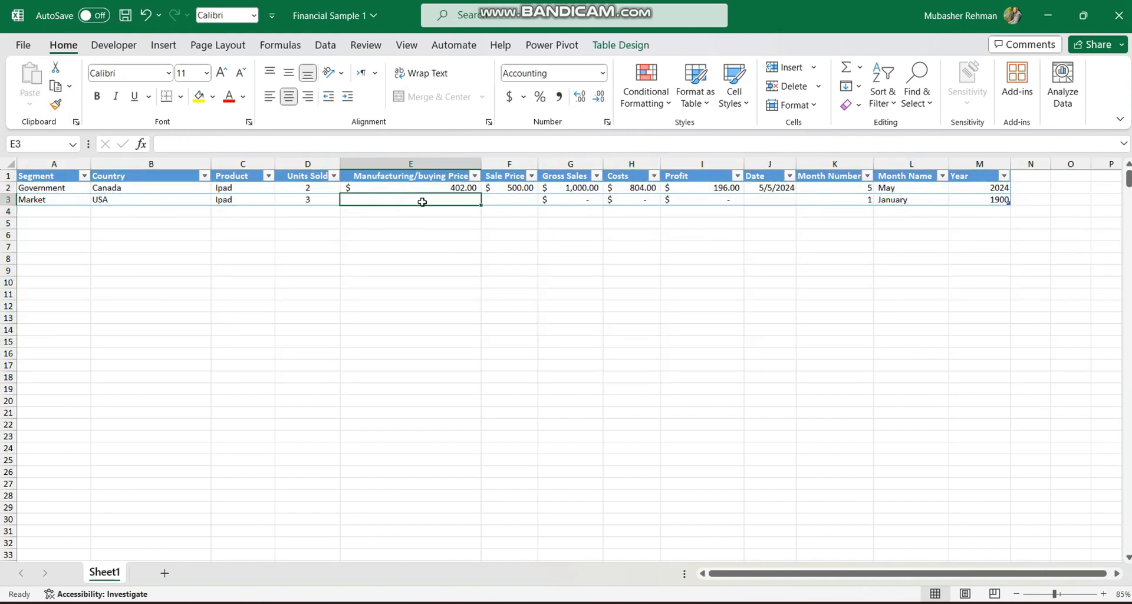
{"action": "type", "text": "402"}
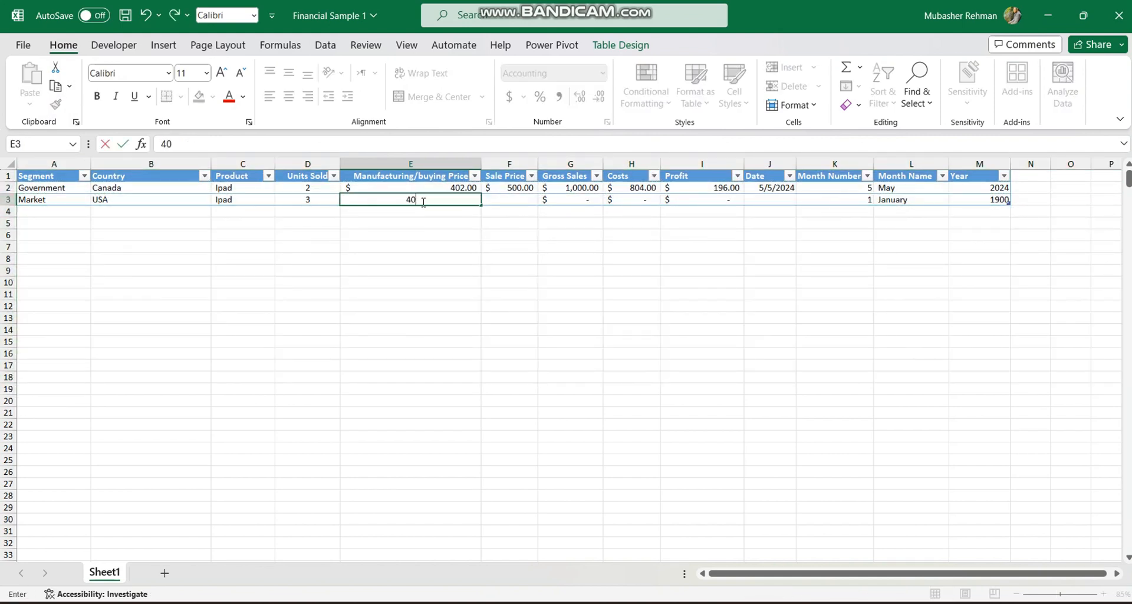
{"action": "key", "text": "Return"}
{"action": "key", "text": "Up"}
{"action": "key", "text": "Right"}
{"action": "type", "text": "550"}
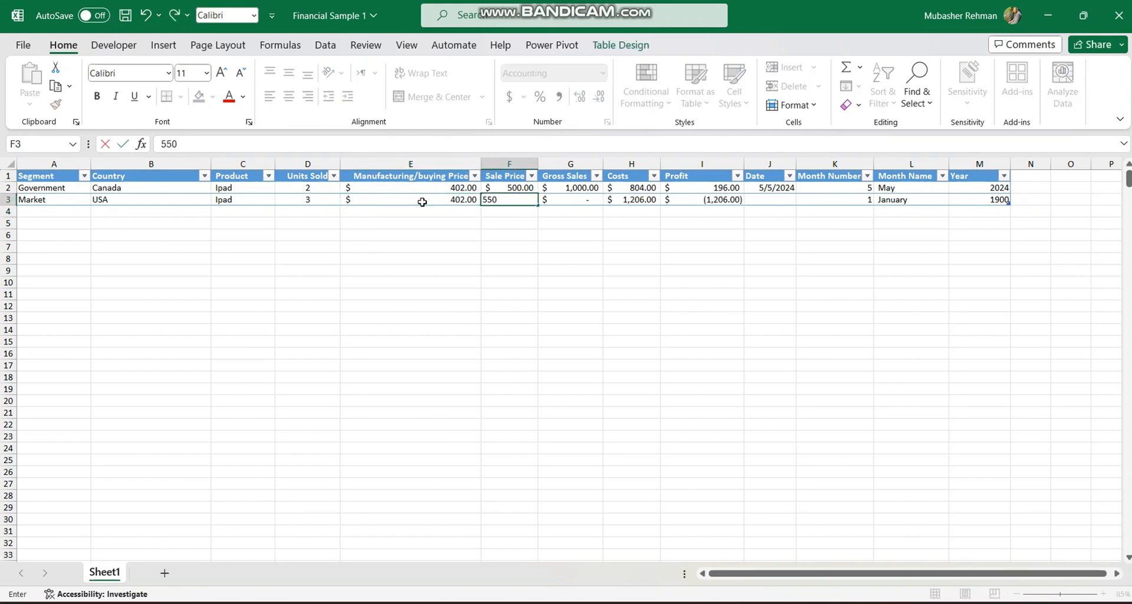
{"action": "key", "text": "Return"}
{"action": "key", "text": "Right"}
{"action": "key", "text": "Up"}
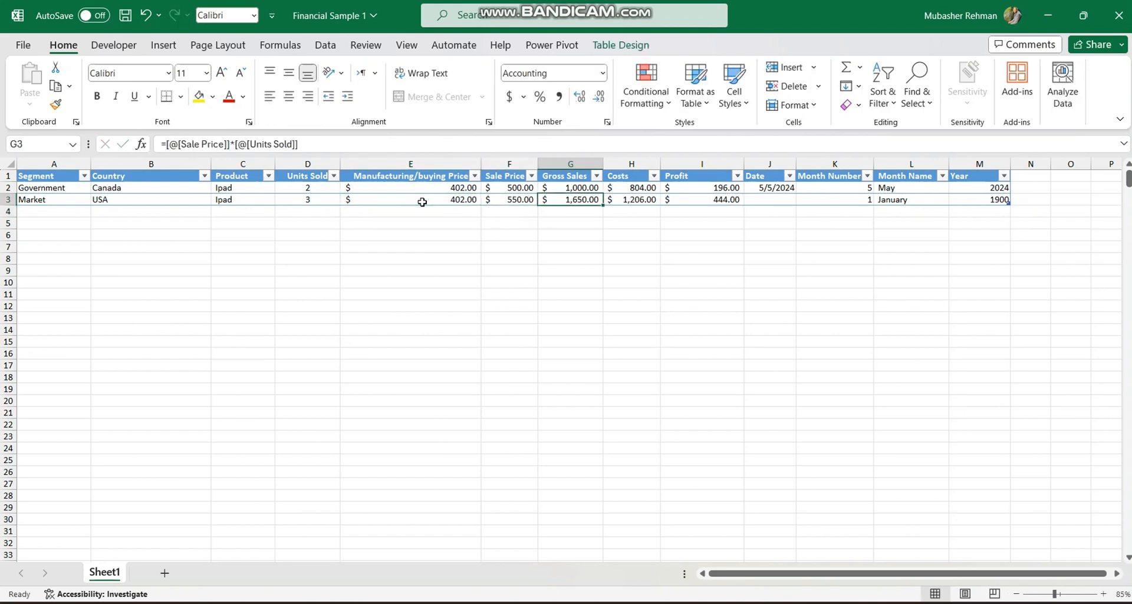
- Set the date of the USA Ipad record in row 3 to 4/5/2024
{"action": "key", "text": "Right"}
{"action": "key", "text": "Right"}
{"action": "key", "text": "Right"}
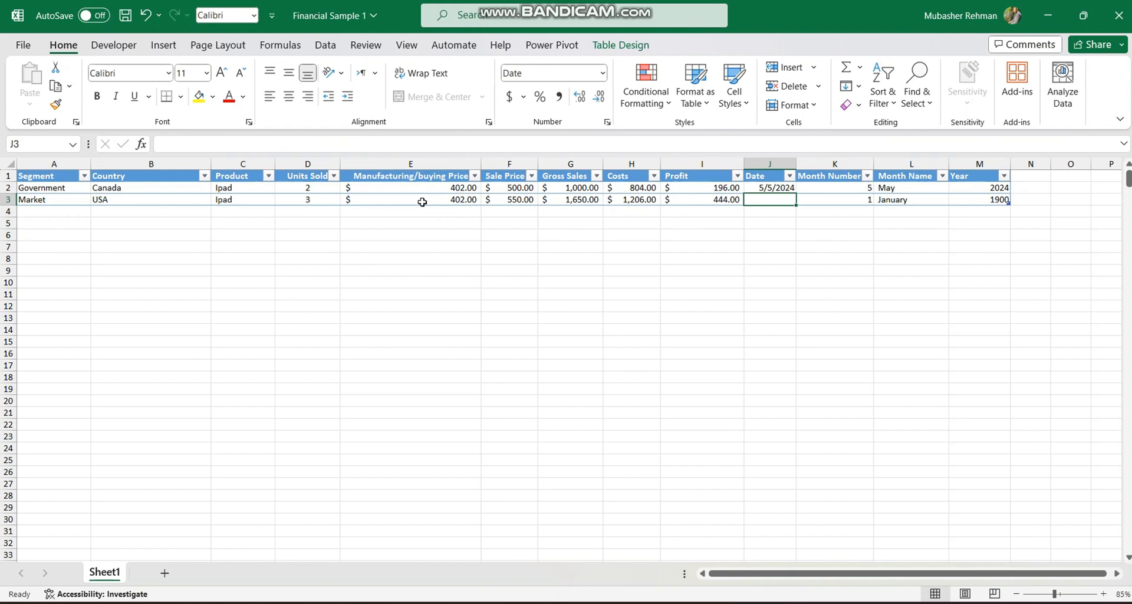
{"action": "type", "text": "4/5/2024"}
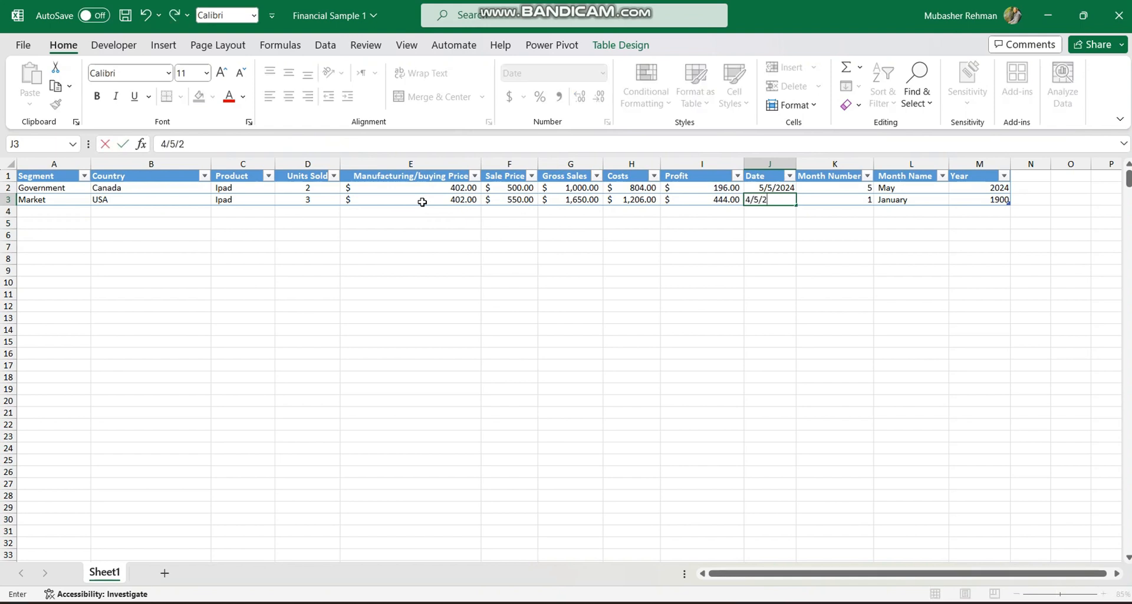
{"action": "key", "text": "Return"}
{"action": "key", "text": "Up"}
{"action": "key", "text": "Right"}
{"action": "key", "text": "Right"}
{"action": "key", "text": "Right"}
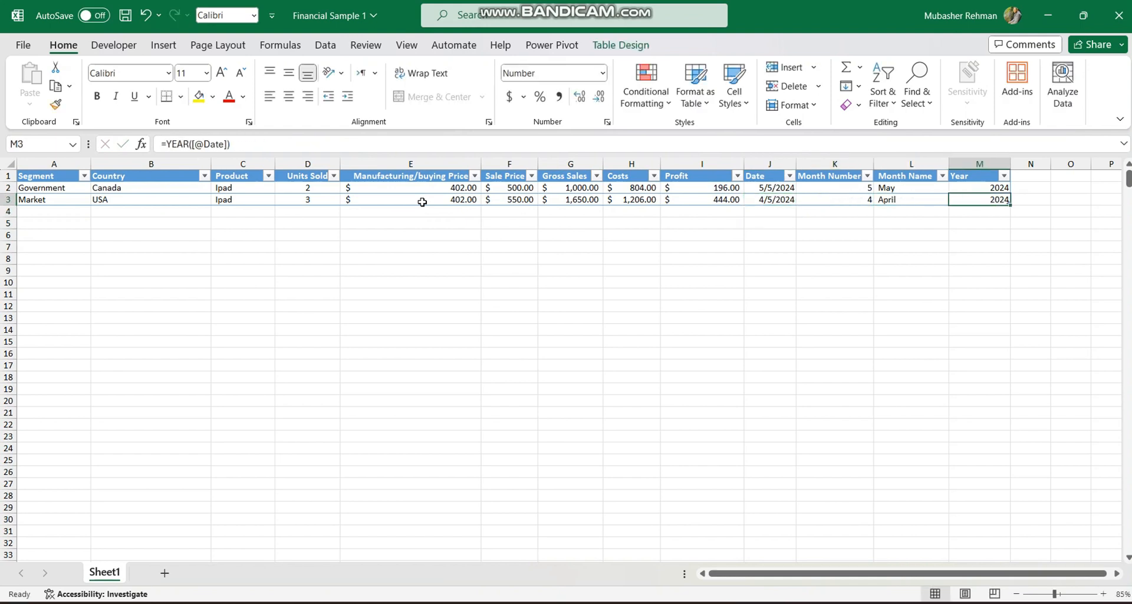
{"action": "key", "text": "Left"}
{"action": "key", "text": "Right"}
- Start a new record in row 4 with the segment Export
{"action": "key", "text": "Down"}
{"action": "key", "text": "Left"}
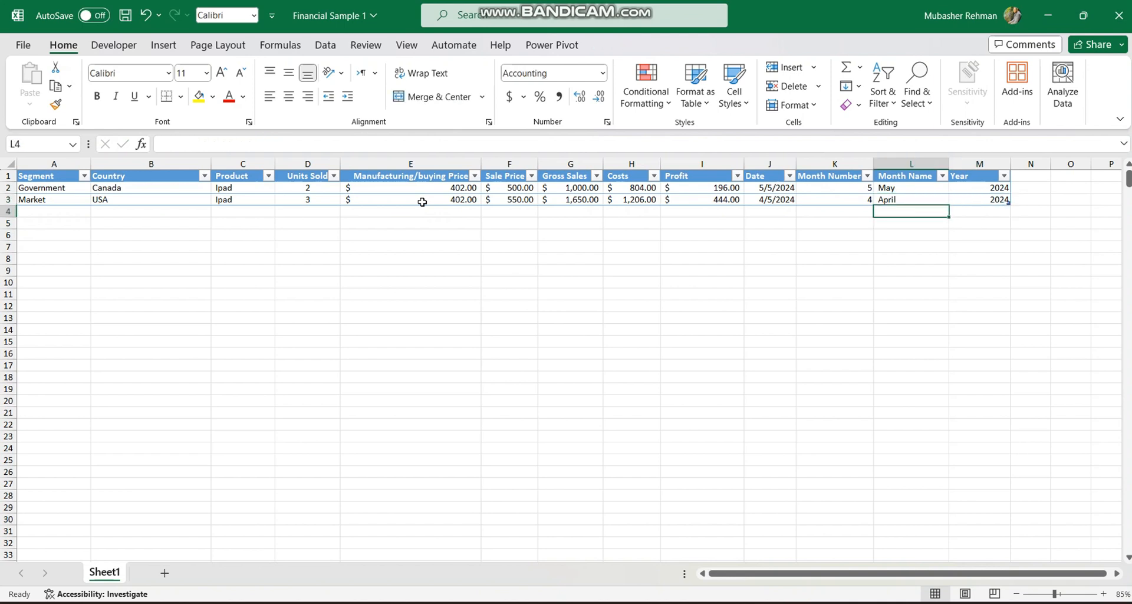
{"action": "key", "text": "Left"}
{"action": "key", "text": "Left"}
{"action": "key", "text": "Left"}
{"action": "key", "text": "Left"}
{"action": "key", "text": "Left"}
{"action": "key", "text": "Left"}
{"action": "key", "text": "Left"}
{"action": "key", "text": "Left"}
{"action": "key", "text": "Left"}
{"action": "key", "text": "Left"}
{"action": "key", "text": "Left"}
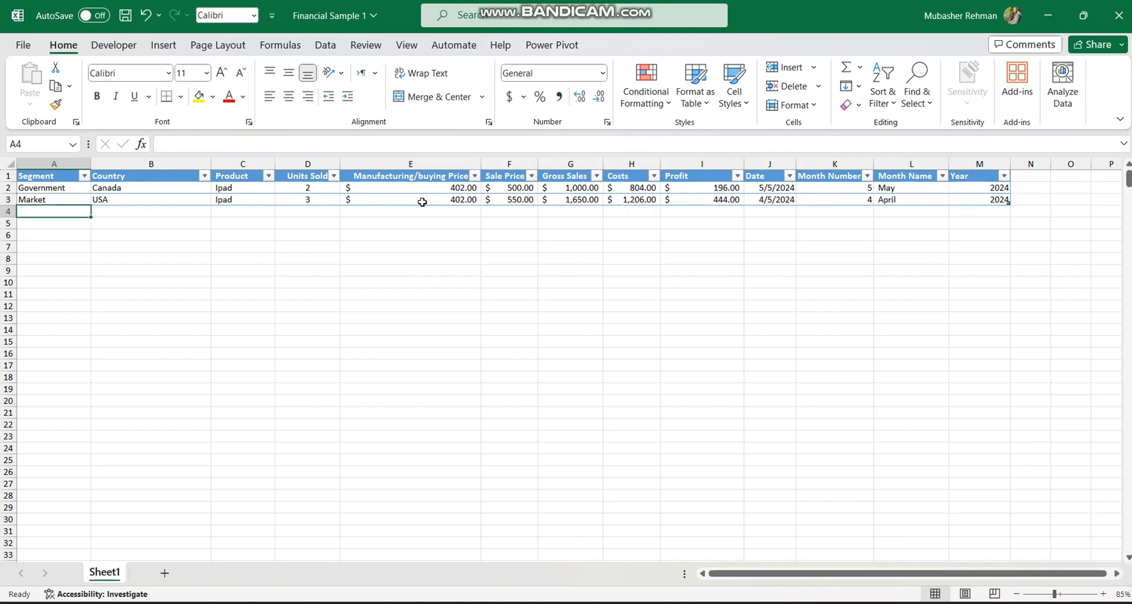
{"action": "type", "text": "Export"}
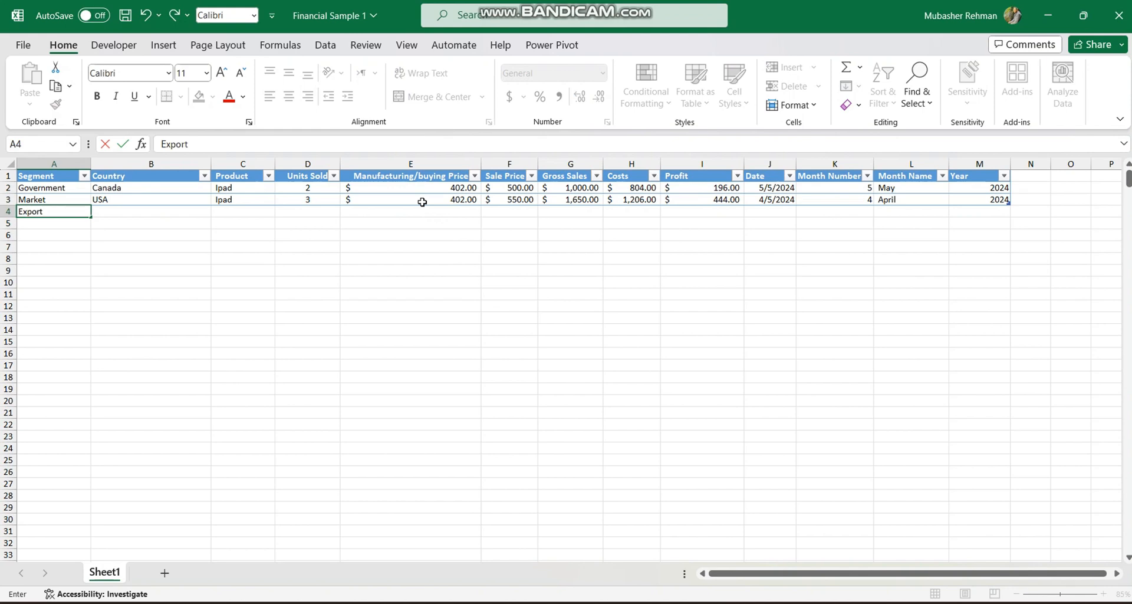
{"action": "key", "text": "Tab"}
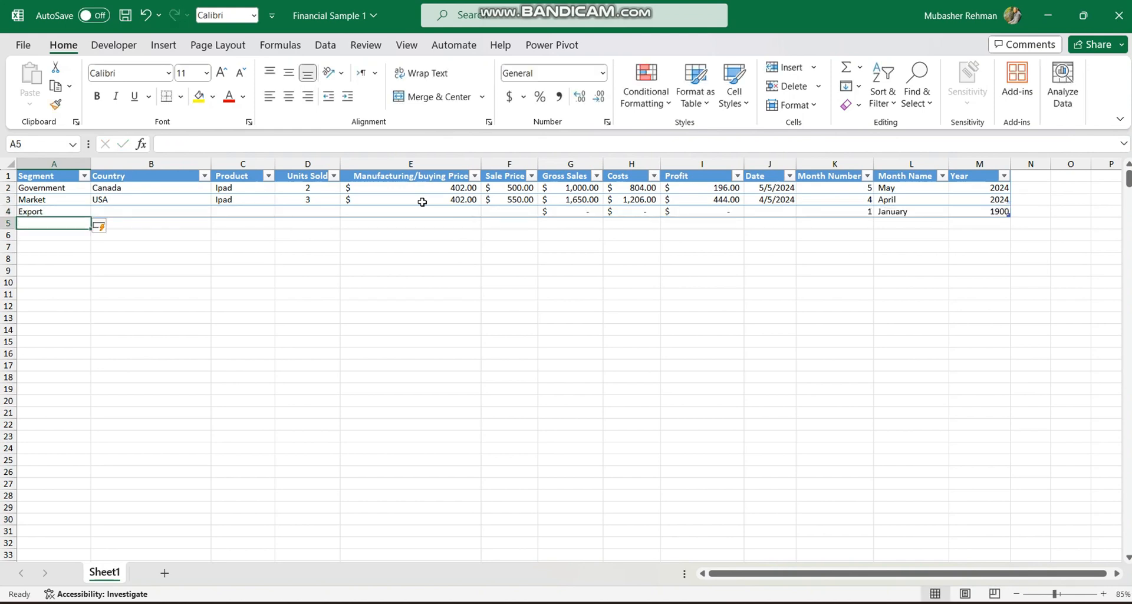
- Fill in the row 4 record with country India, product Iphone and 10 units sold
{"action": "type", "text": "In"}
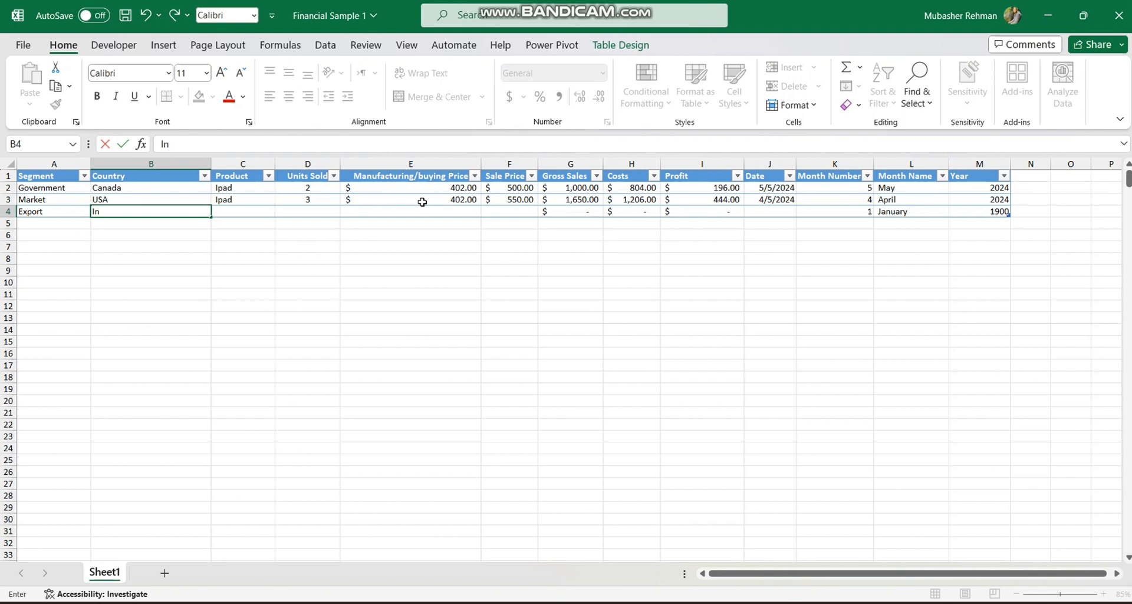
{"action": "type", "text": "da"}
{"action": "key", "text": "Down"}
{"action": "key", "text": "Up"}
{"action": "type", "text": "India"}
{"action": "key", "text": "Tab"}
{"action": "type", "text": "I"}
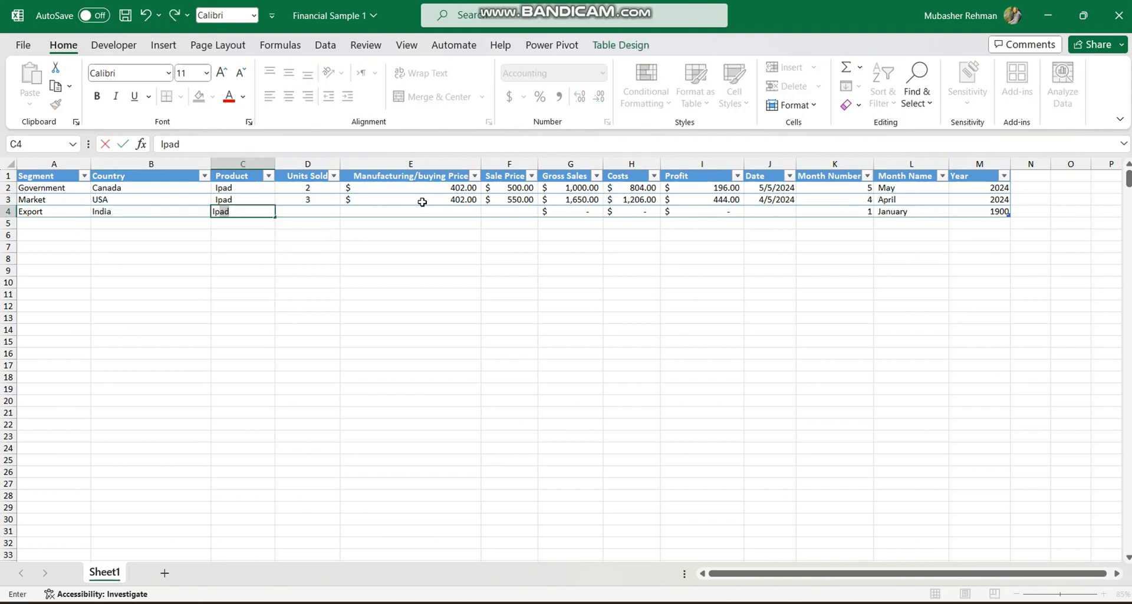
{"action": "type", "text": "phone"}
{"action": "key", "text": "Tab"}
{"action": "type", "text": "10"}
{"action": "key", "text": "Down"}
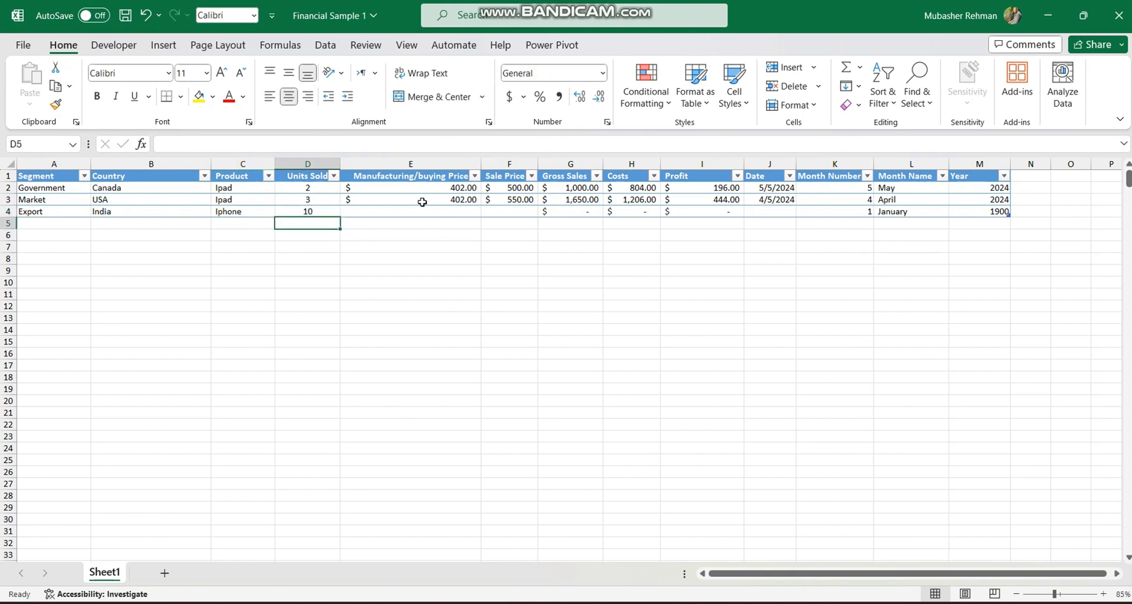
- Set the Iphone record's manufacturing/buying price to 200 and its sale price to 250
{"action": "key", "text": "Up"}
{"action": "key", "text": "Right"}
{"action": "type", "text": "200"}
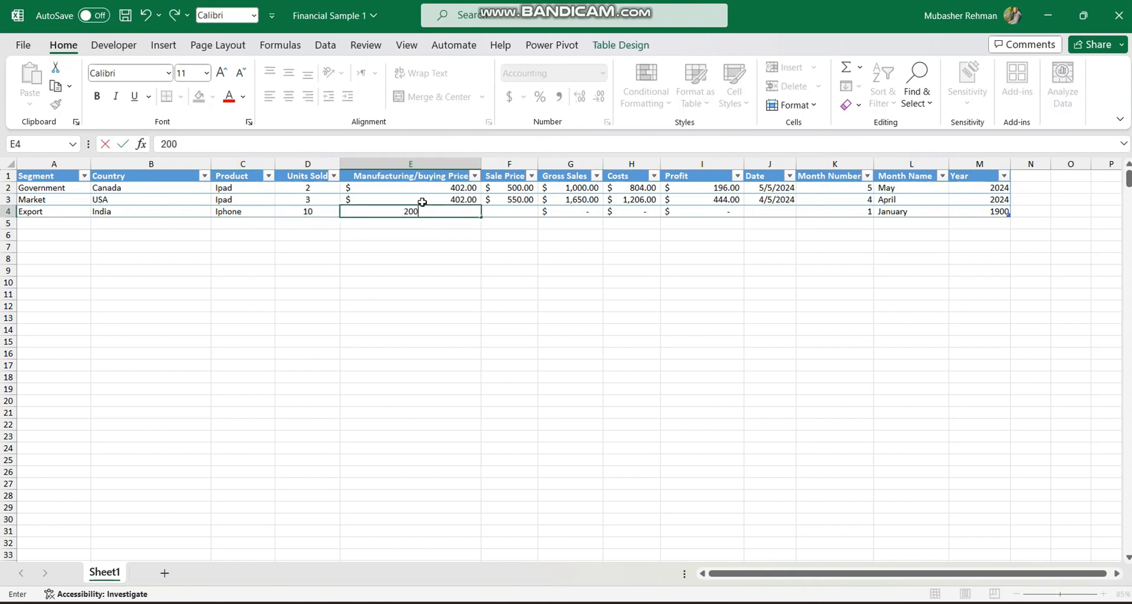
{"action": "key", "text": "Return"}
{"action": "key", "text": "Up"}
{"action": "key", "text": "Right"}
{"action": "type", "text": "250"}
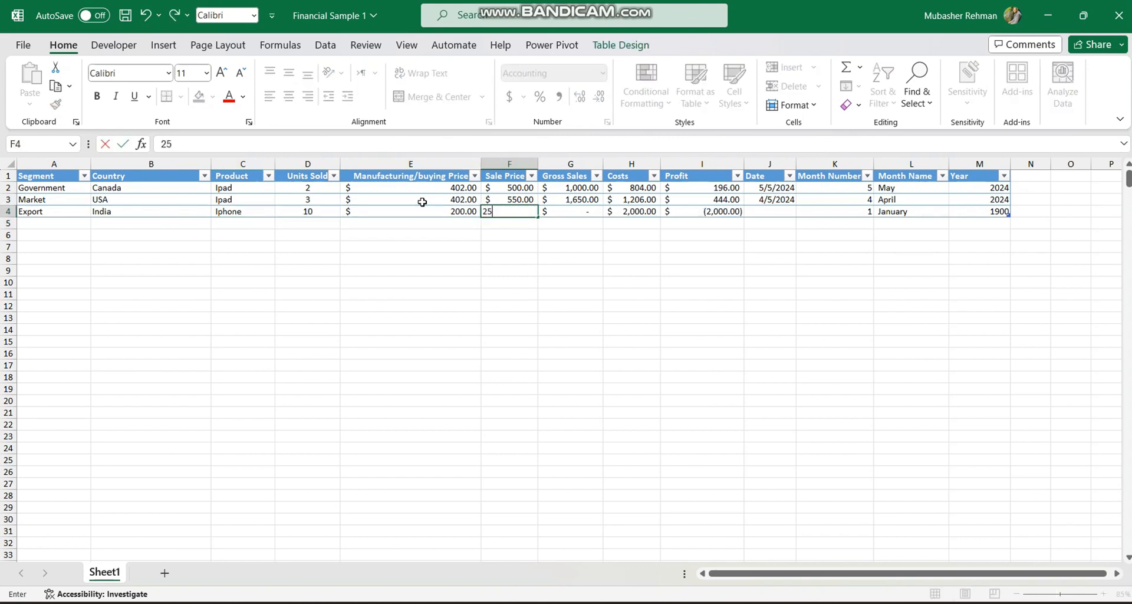
{"action": "key", "text": "Return"}
{"action": "key", "text": "Up"}
- Set the date of the India Iphone record in row 4 to 4/2/2024
{"action": "key", "text": "Right"}
{"action": "key", "text": "Right"}
{"action": "key", "text": "Right"}
{"action": "key", "text": "Right"}
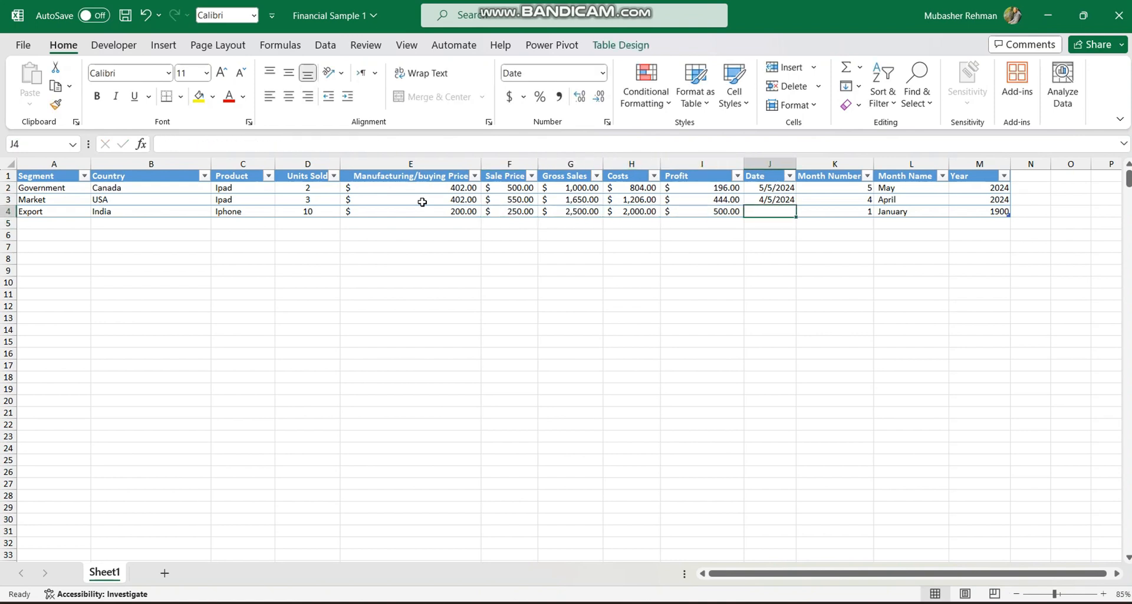
{"action": "type", "text": "47/1/"}
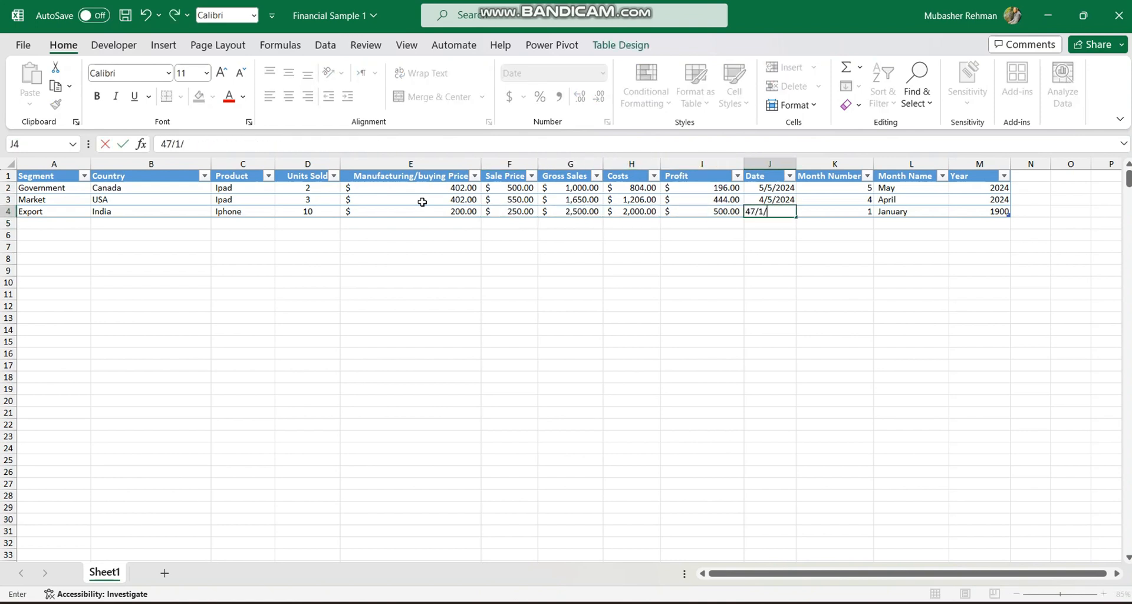
{"action": "type", "text": "2/2024"}
{"action": "key", "text": "Return"}
- Start a new record in row 5 with segment Export and country Pakistan
{"action": "key", "text": "Left"}
{"action": "key", "text": "Left"}
{"action": "key", "text": "Left"}
{"action": "key", "text": "Left"}
{"action": "key", "text": "Left"}
{"action": "key", "text": "Left"}
{"action": "key", "text": "Left"}
{"action": "key", "text": "Left"}
{"action": "key", "text": "Left"}
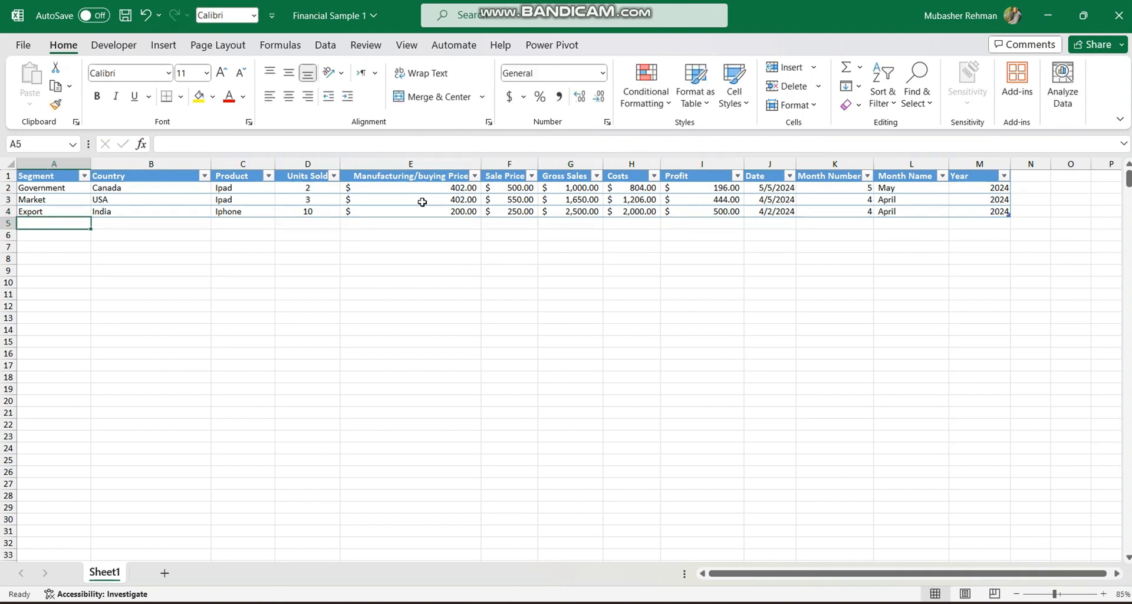
{"action": "type", "text": "E"}
{"action": "key", "text": "Tab"}
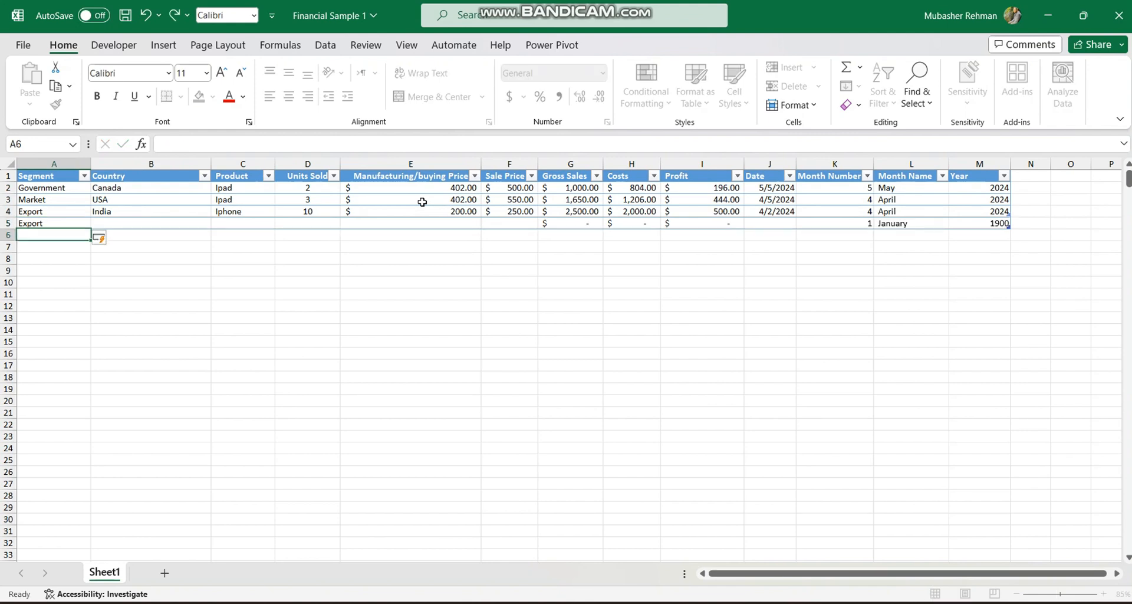
{"action": "type", "text": "Pakistan"}
{"action": "key", "text": "Tab"}
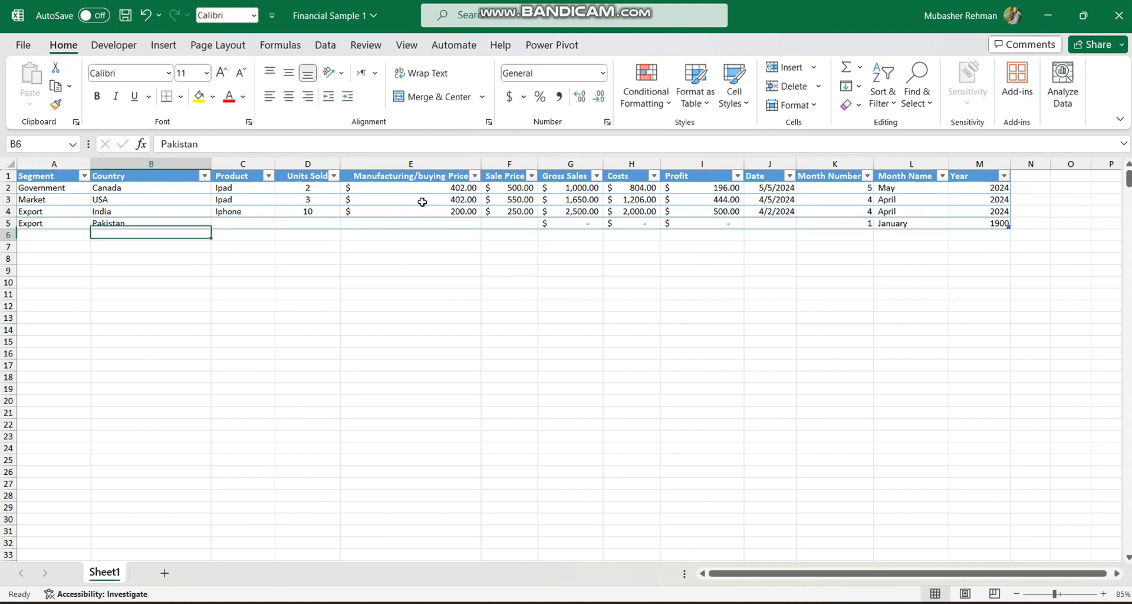
- Complete the row 5 record with product Laptops, 14 units sold, buying price 350, sale price 412 and date 8/2/2023
{"action": "type", "text": "ALpt"}
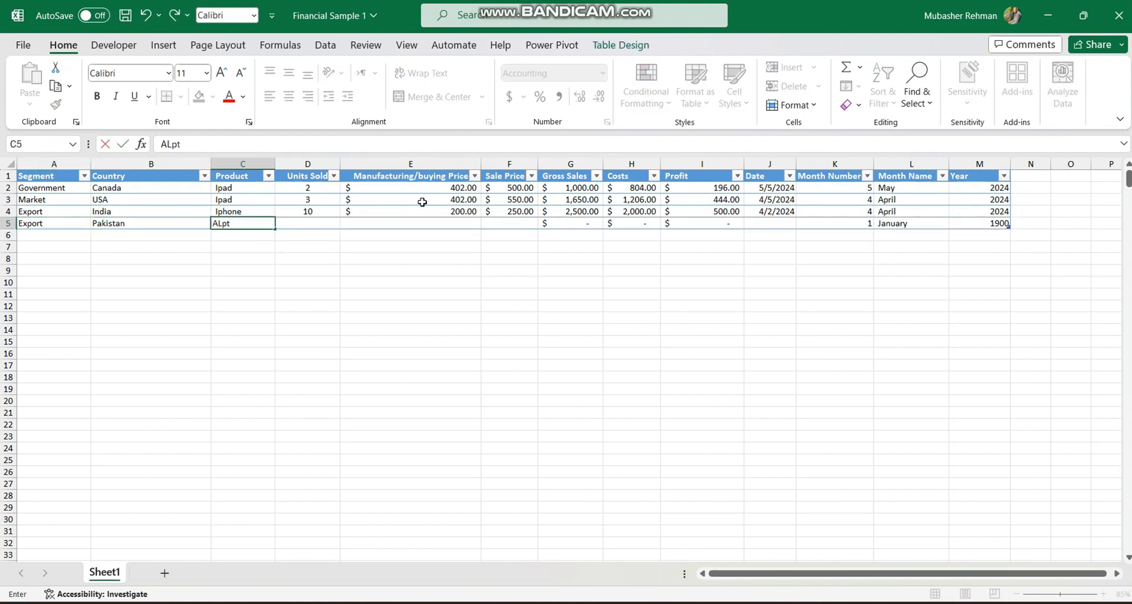
{"action": "key", "text": "BackSpace"}
{"action": "key", "text": "BackSpace"}
{"action": "key", "text": "BackSpace"}
{"action": "type", "text": "Laptop"}
{"action": "key", "text": "Tab"}
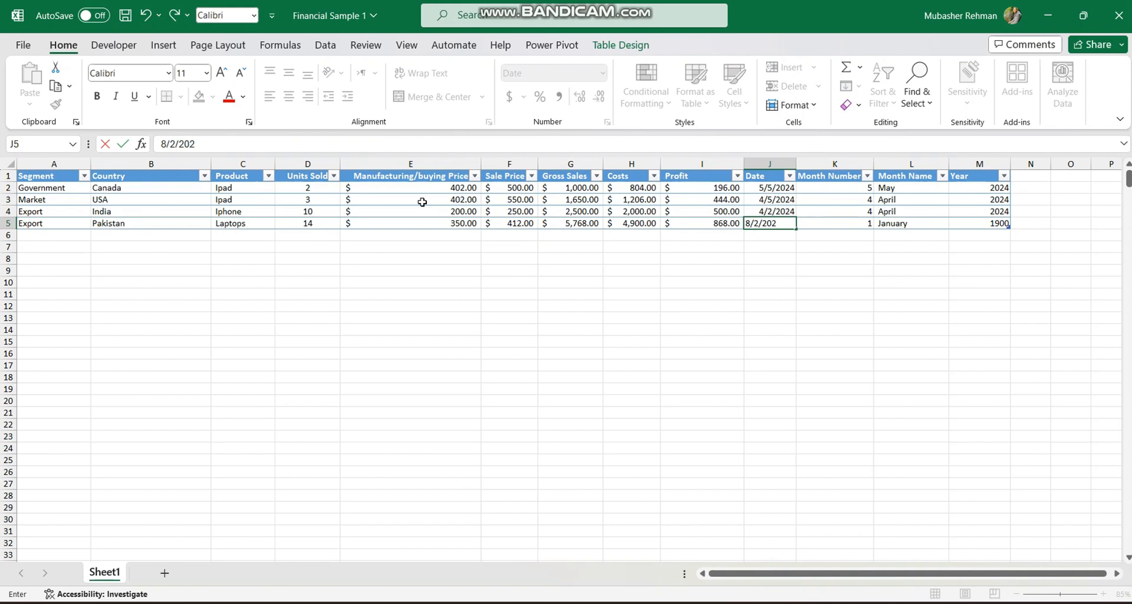
{"action": "key", "text": "Return"}
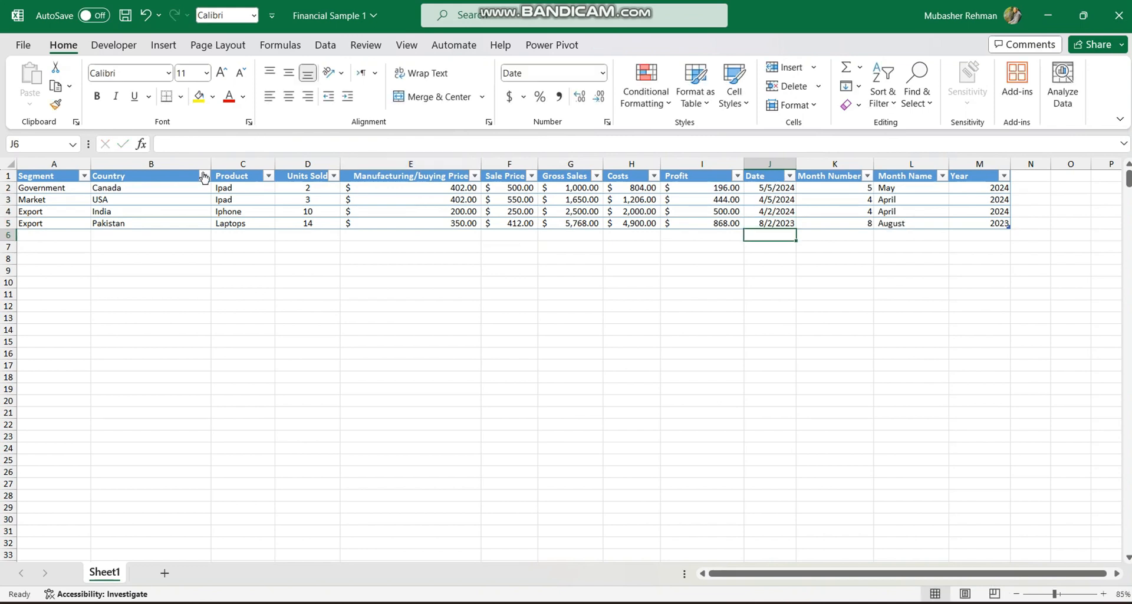
- Save the workbook and refresh the data of the GIG FILE 1 report in Power BI
{"action": "left_click", "coordinate": [125, 15]}
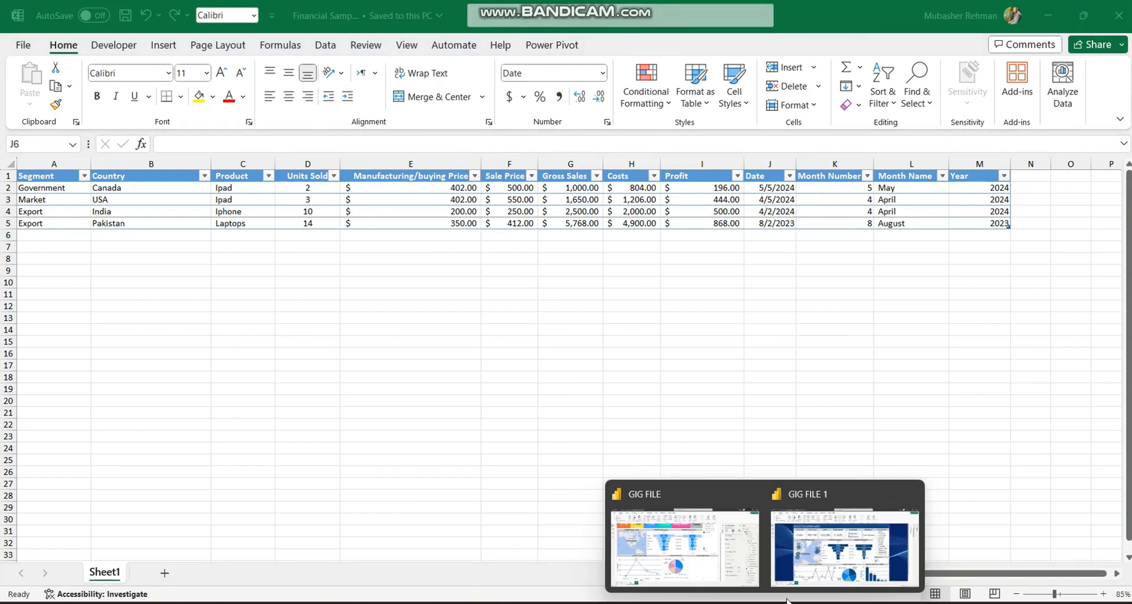
{"action": "left_click", "coordinate": [795, 581]}
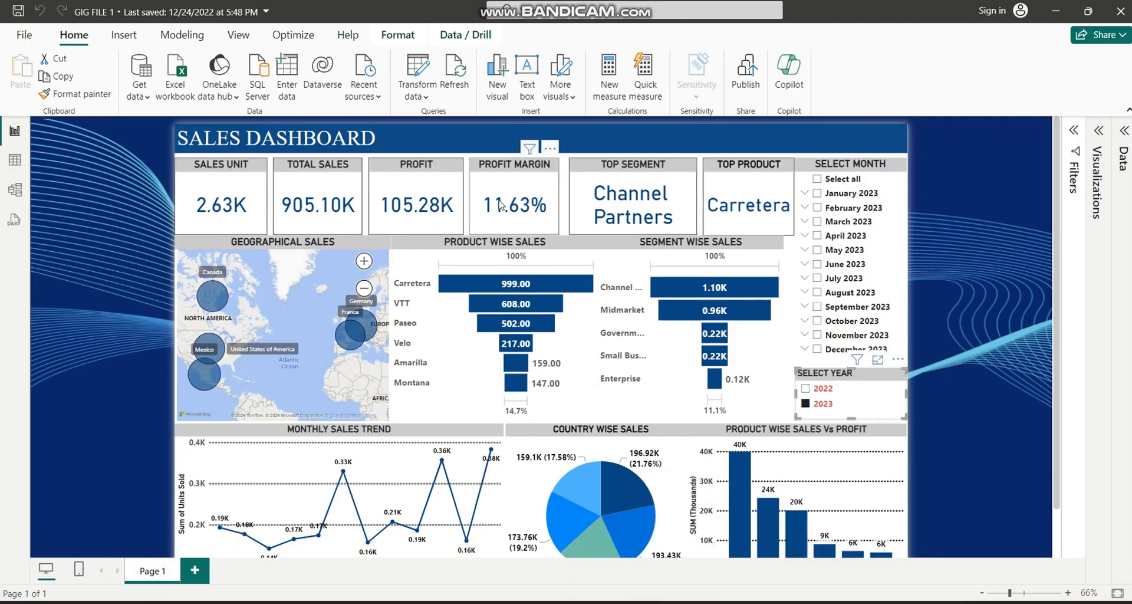
{"action": "left_click", "coordinate": [454, 79]}
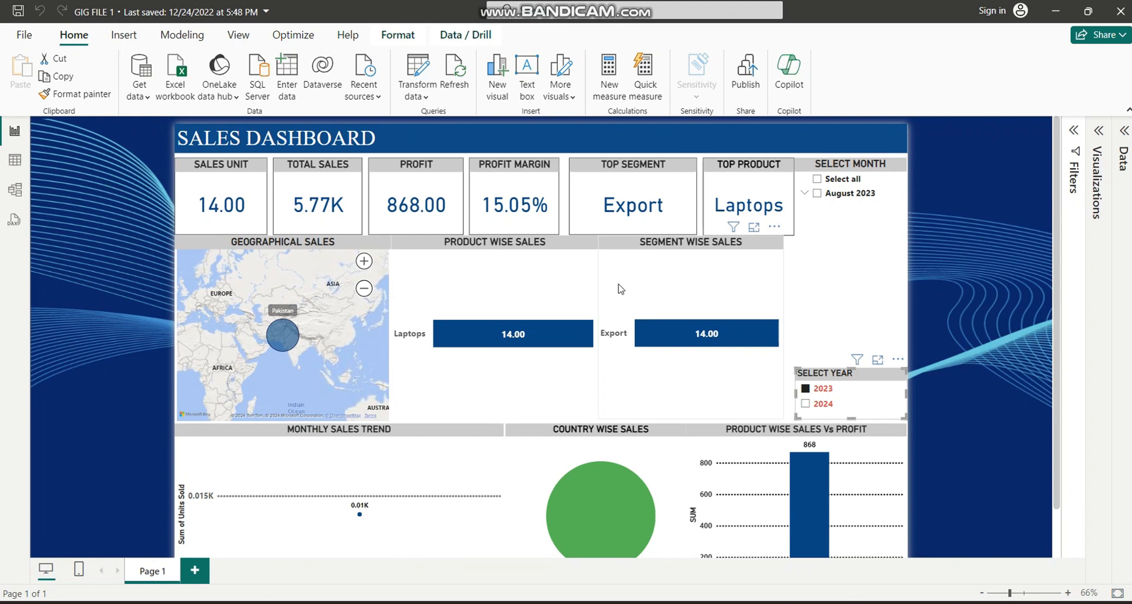
- Compare the dashboard with the workbook's records, viewing all years, 2023 only and 2024 only with the year filter
{"action": "left_click", "coordinate": [805, 389]}
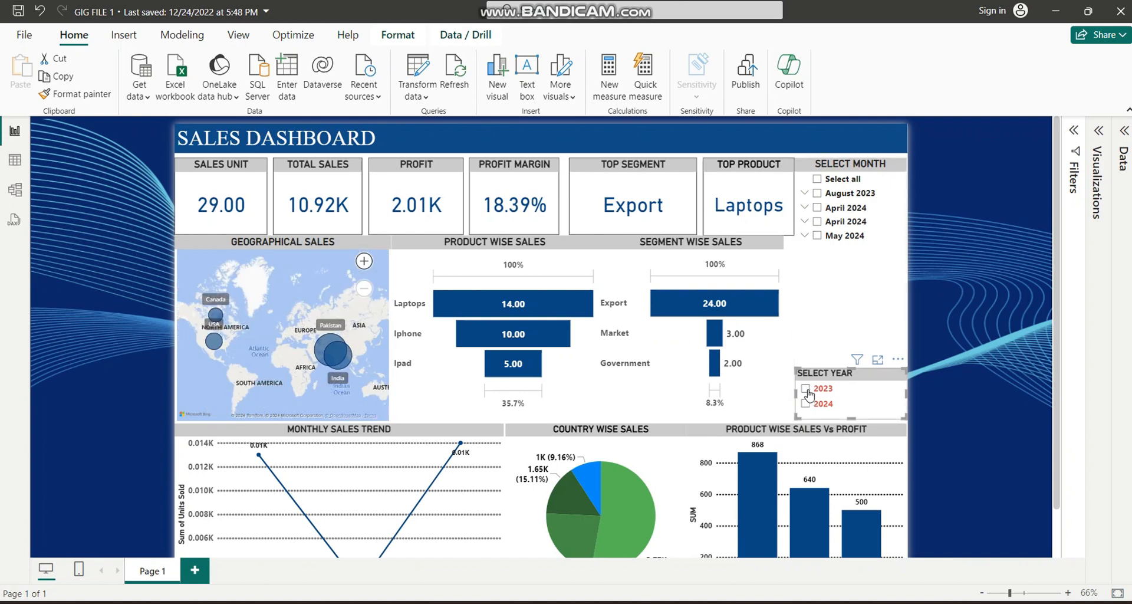
{"action": "left_click", "coordinate": [807, 389]}
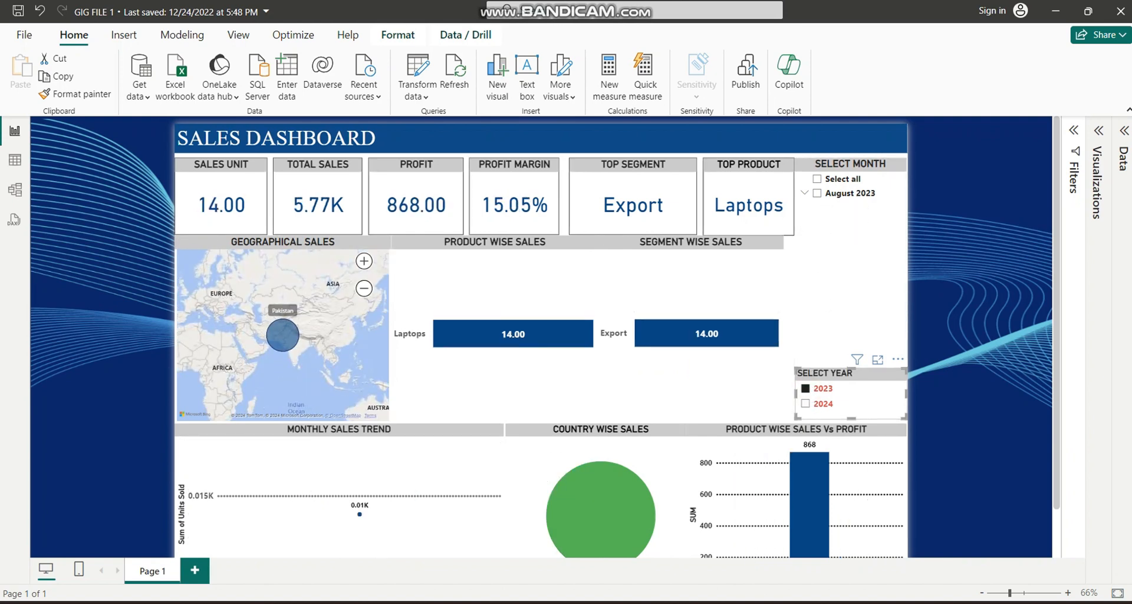
{"action": "key", "text": "alt+Tab"}
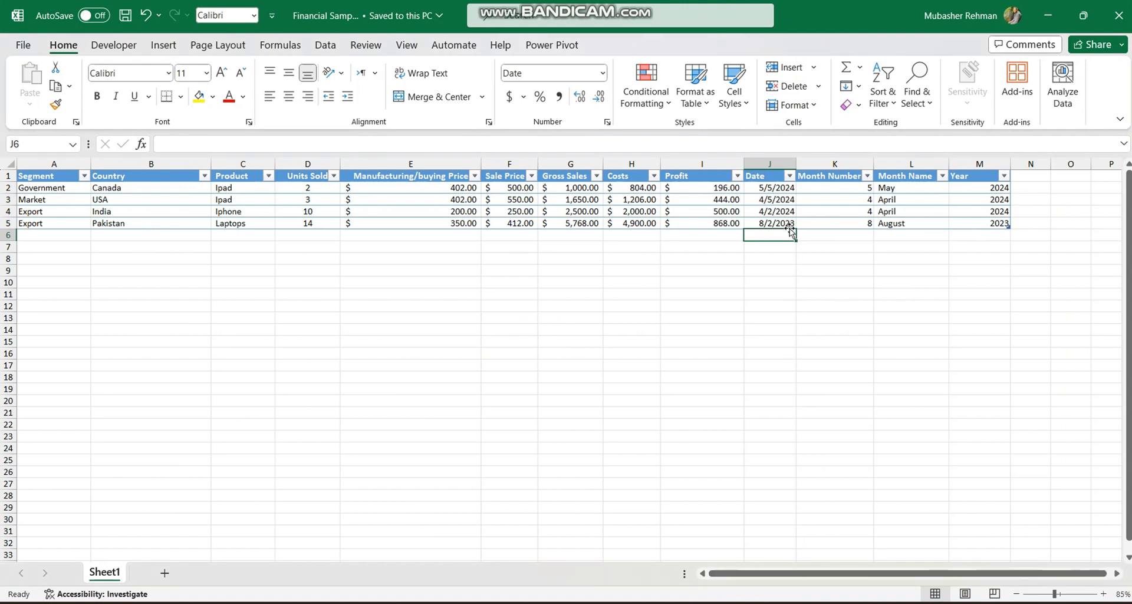
{"action": "key", "text": "alt+Tab"}
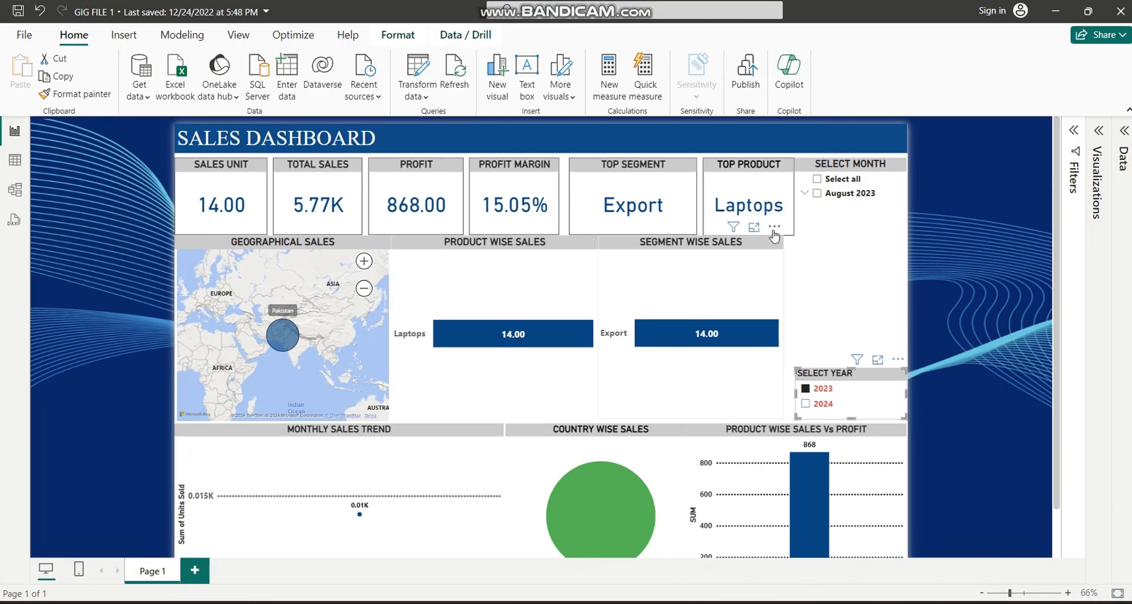
{"action": "left_click", "coordinate": [805, 404]}
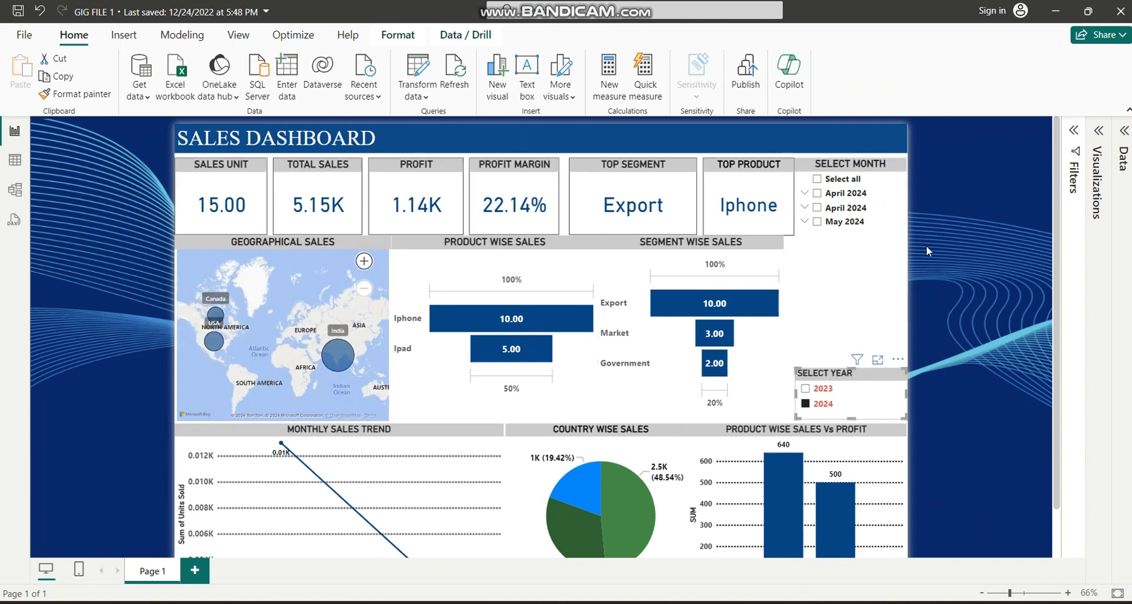
- Examine the dashboard for 2023 only, and clear the year selection to review the figures and charts for all years
{"action": "scroll", "coordinate": [804, 212], "scroll_direction": "down", "scroll_amount": 2}
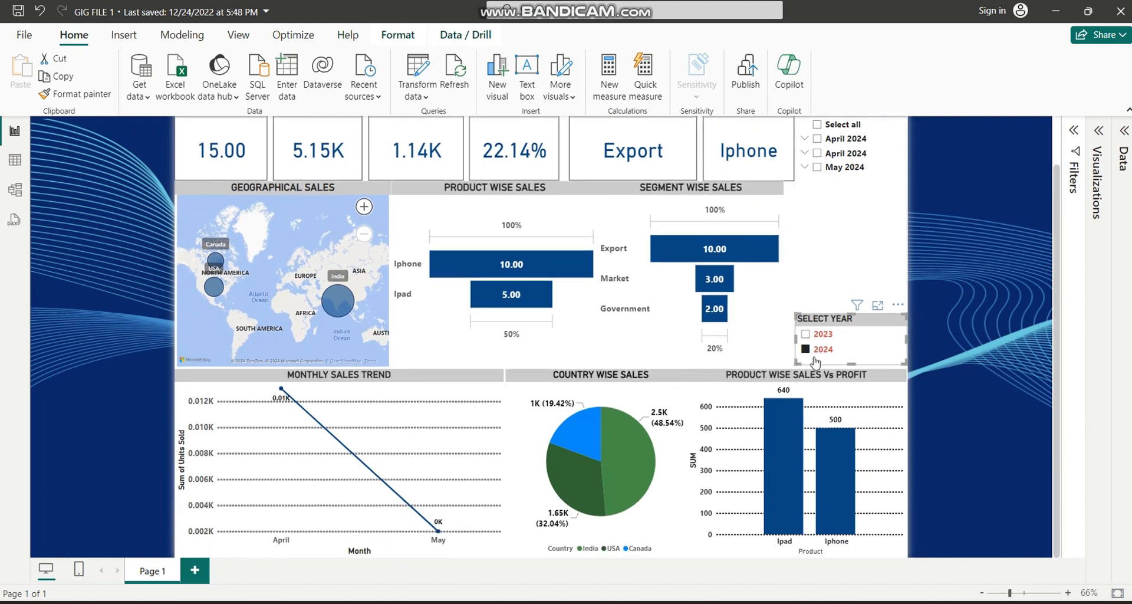
{"action": "left_click", "coordinate": [806, 334]}
{"action": "left_click", "coordinate": [807, 335]}
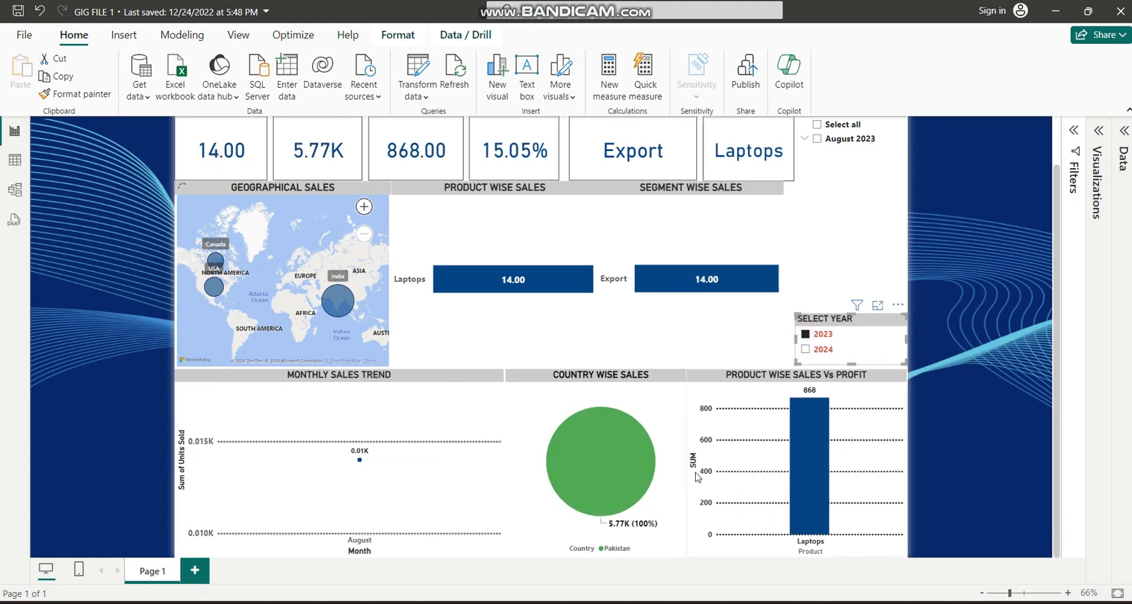
{"action": "right_click", "coordinate": [856, 354]}
{"action": "left_click", "coordinate": [890, 469]}
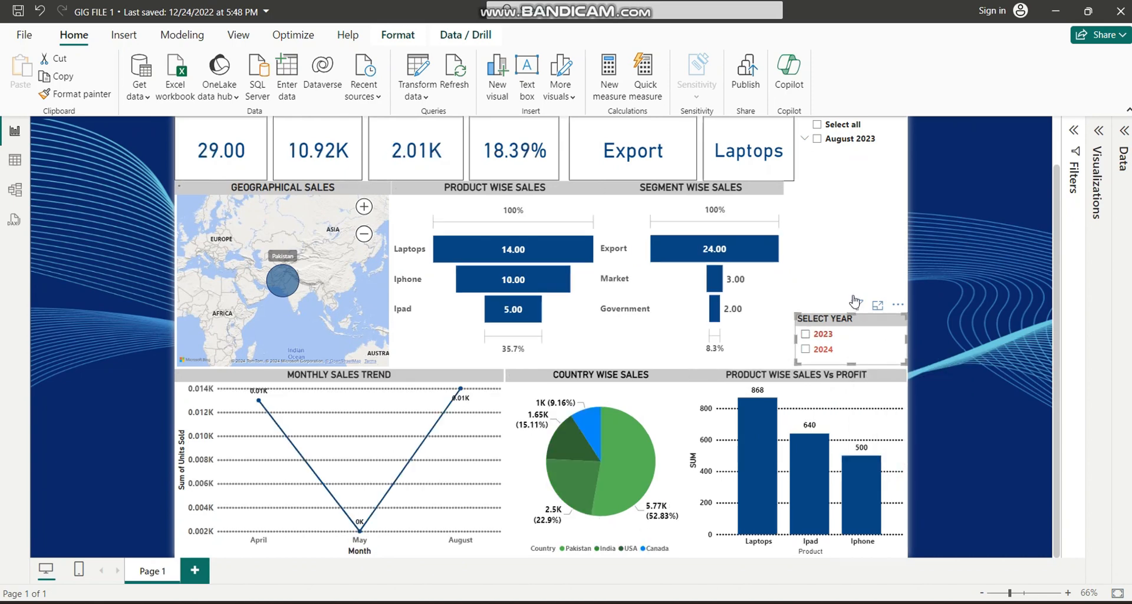
{"action": "scroll", "coordinate": [855, 298], "scroll_direction": "up", "scroll_amount": 2}
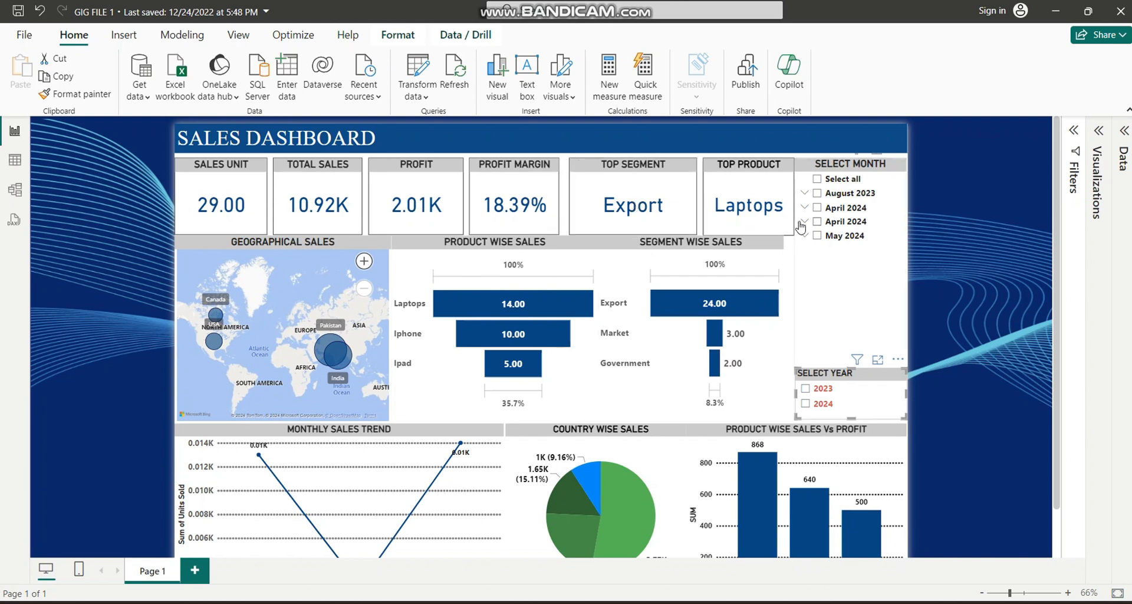
{"action": "scroll", "coordinate": [773, 223], "scroll_direction": "down", "scroll_amount": 1}
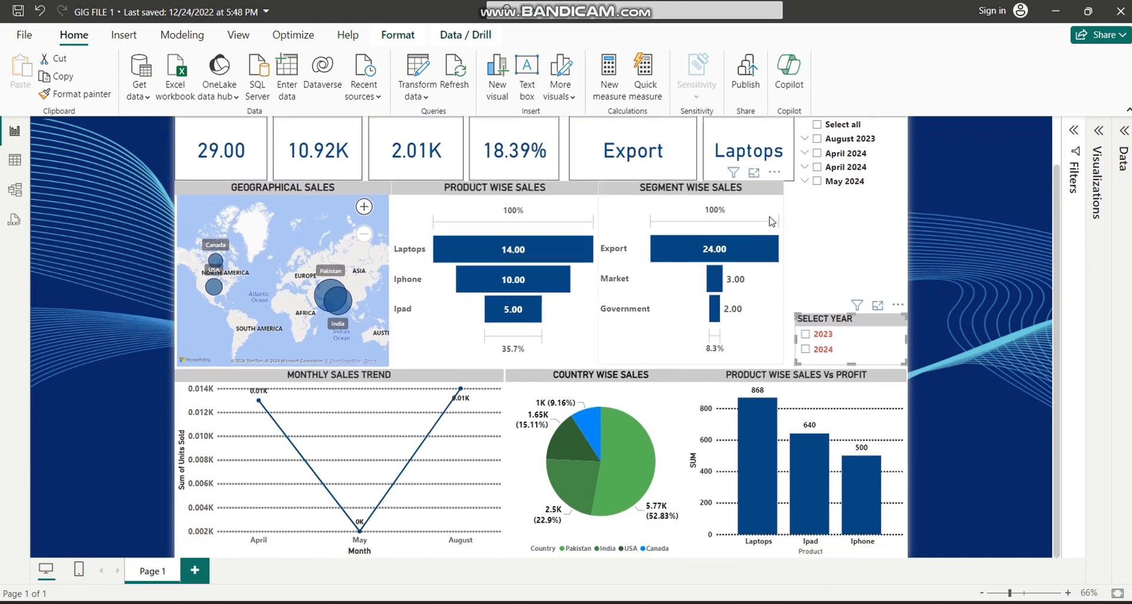
- Switch to the Excel workbook, select the empty range A6:M27 beneath the records, and return to the Power BI dashboard
{"action": "left_click", "coordinate": [786, 573]}
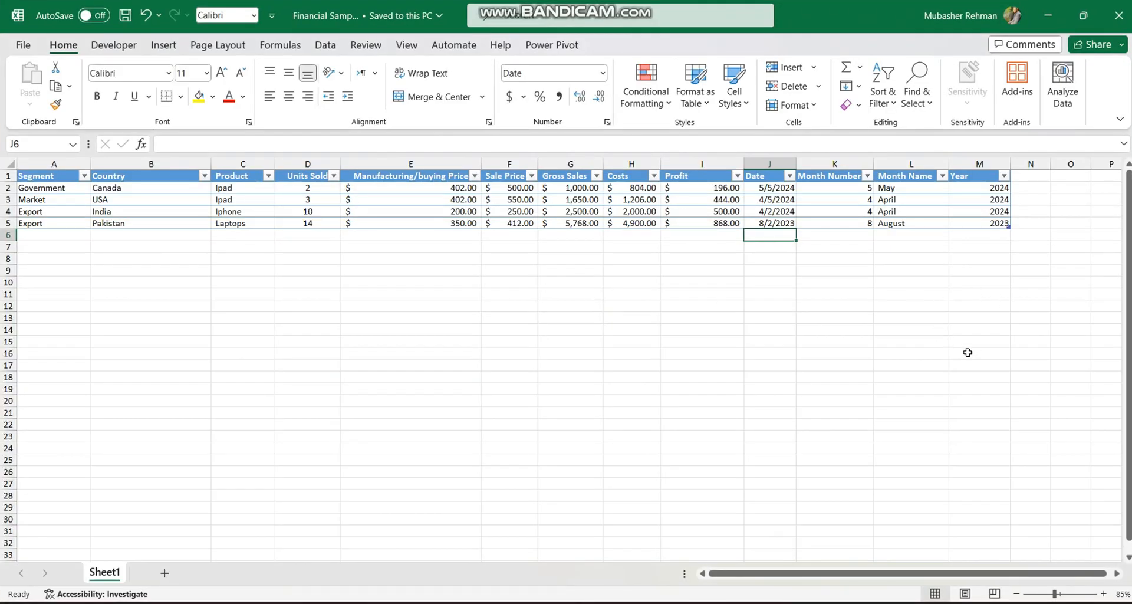
{"action": "left_click_drag", "start_coordinate": [59, 240], "coordinate": [980, 482]}
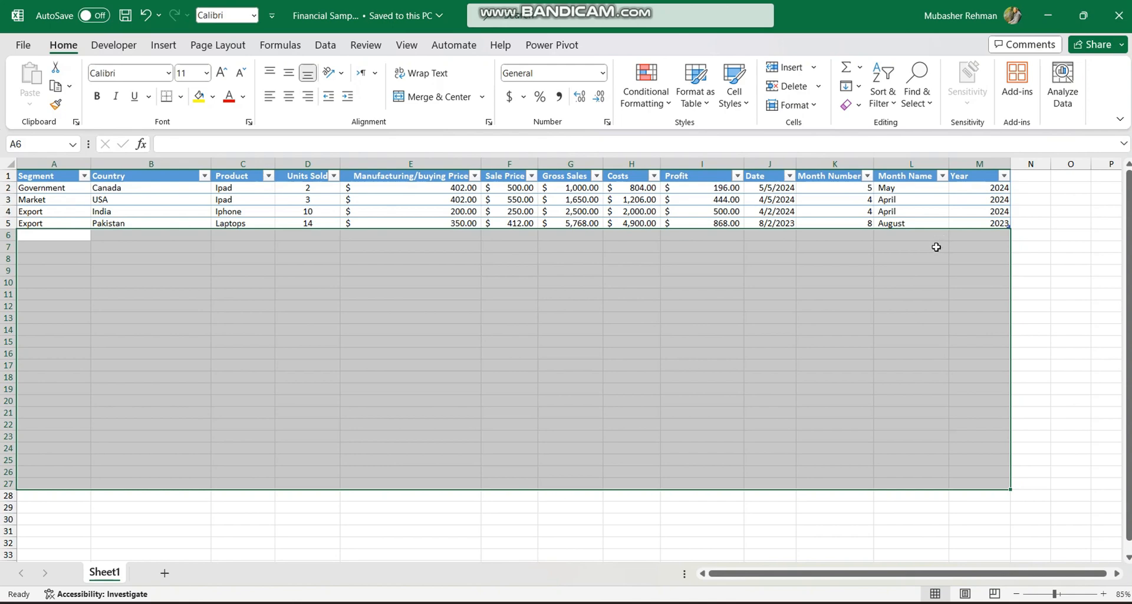
{"action": "mouse_move", "coordinate": [765, 603]}
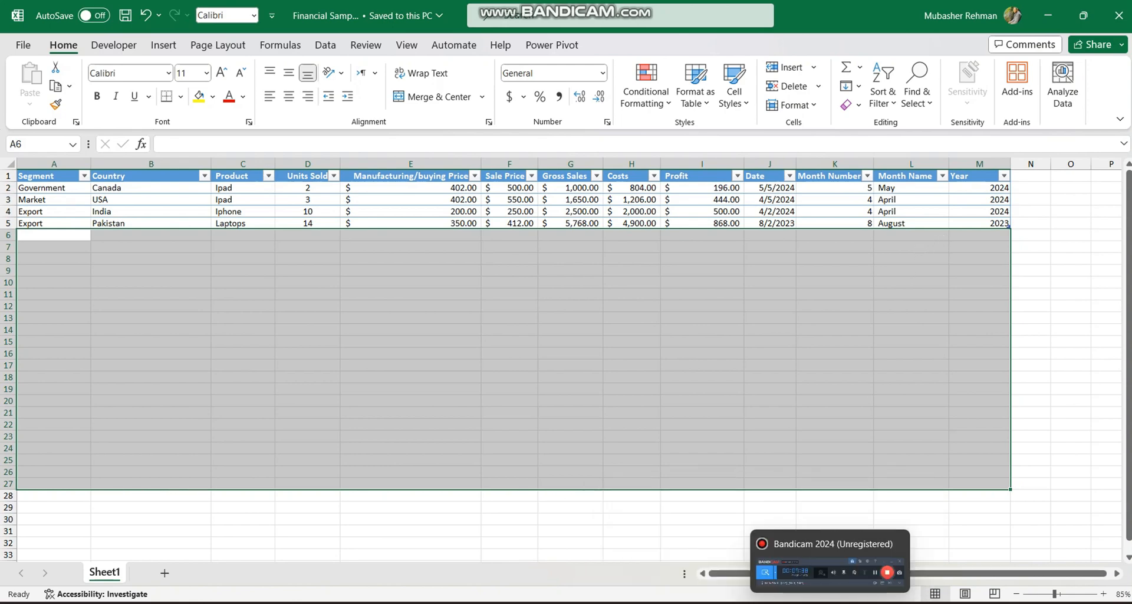
{"action": "left_click", "coordinate": [819, 574]}
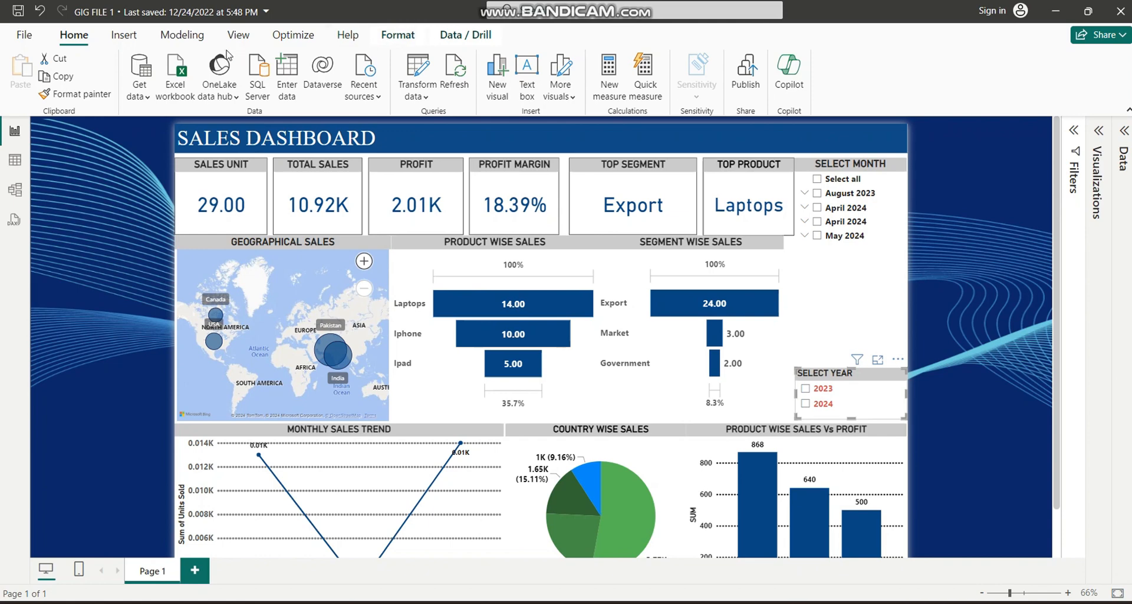
- Try the City park theme and the purple gradient theme on the sales dashboard
{"action": "left_click", "coordinate": [238, 35]}
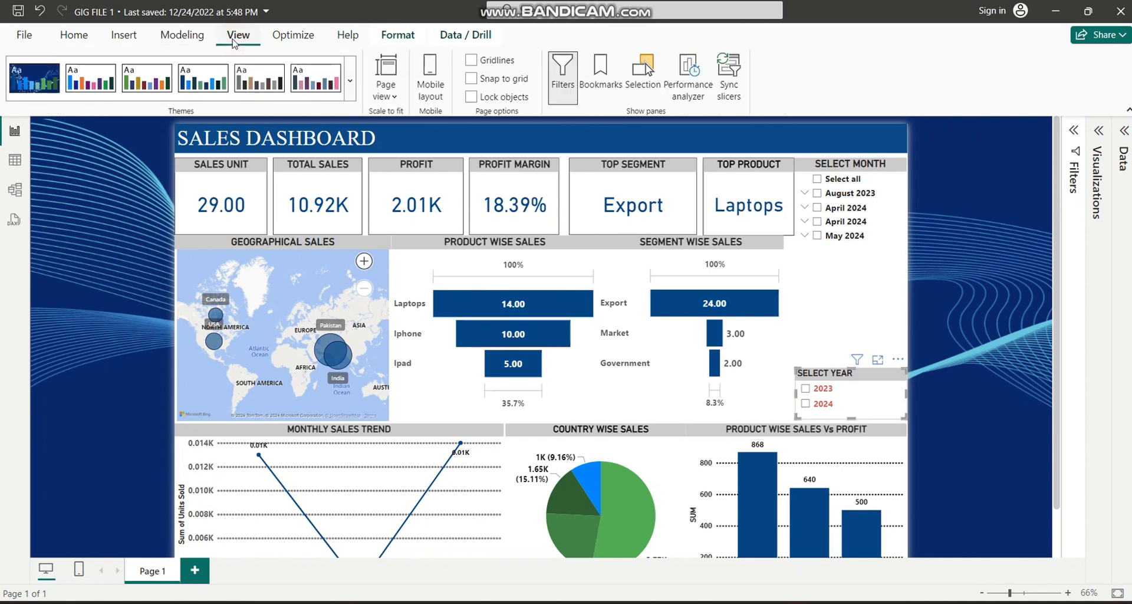
{"action": "left_click", "coordinate": [349, 83]}
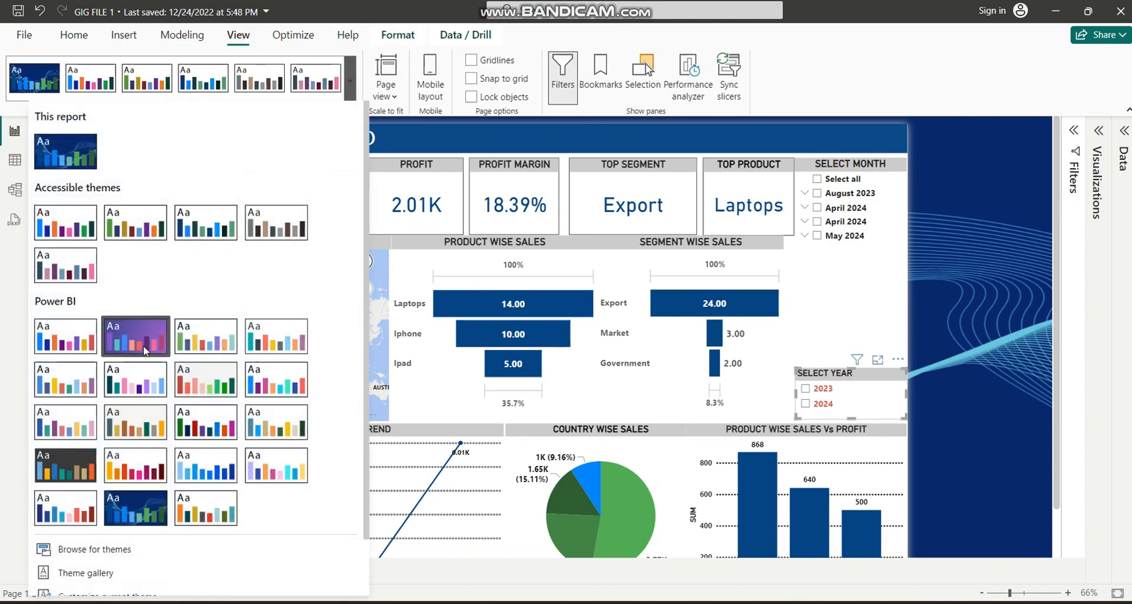
{"action": "left_click", "coordinate": [208, 341]}
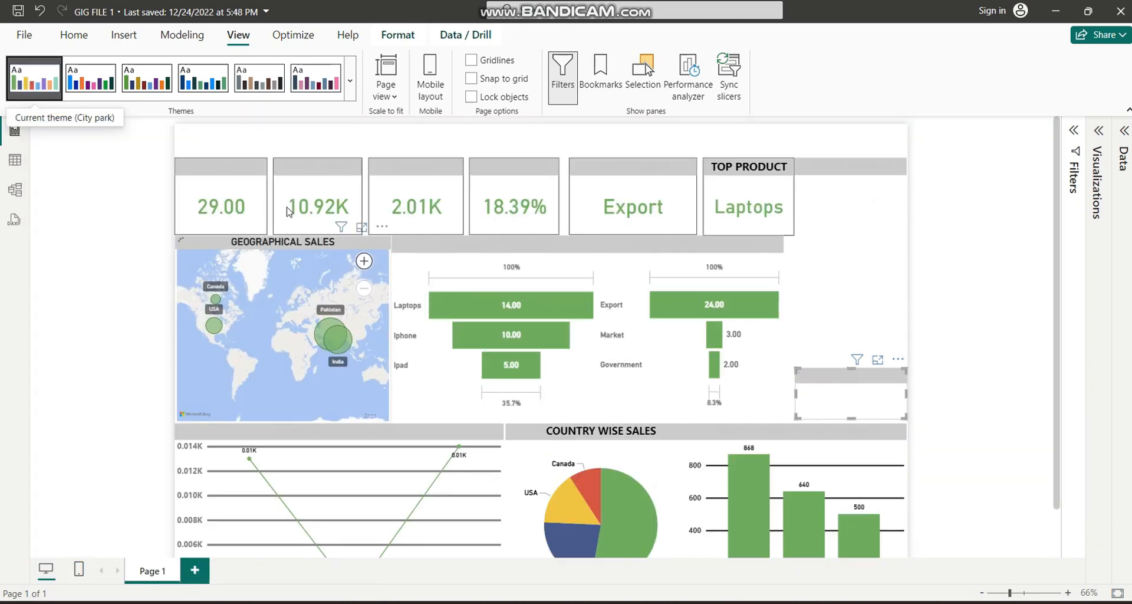
{"action": "left_click", "coordinate": [349, 82]}
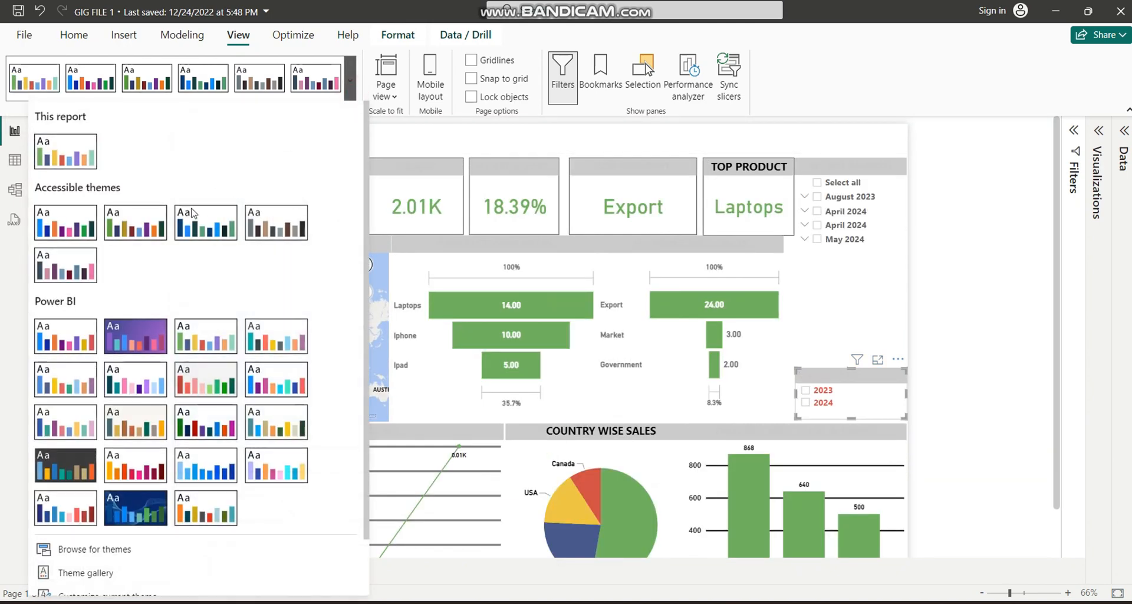
{"action": "left_click", "coordinate": [108, 330]}
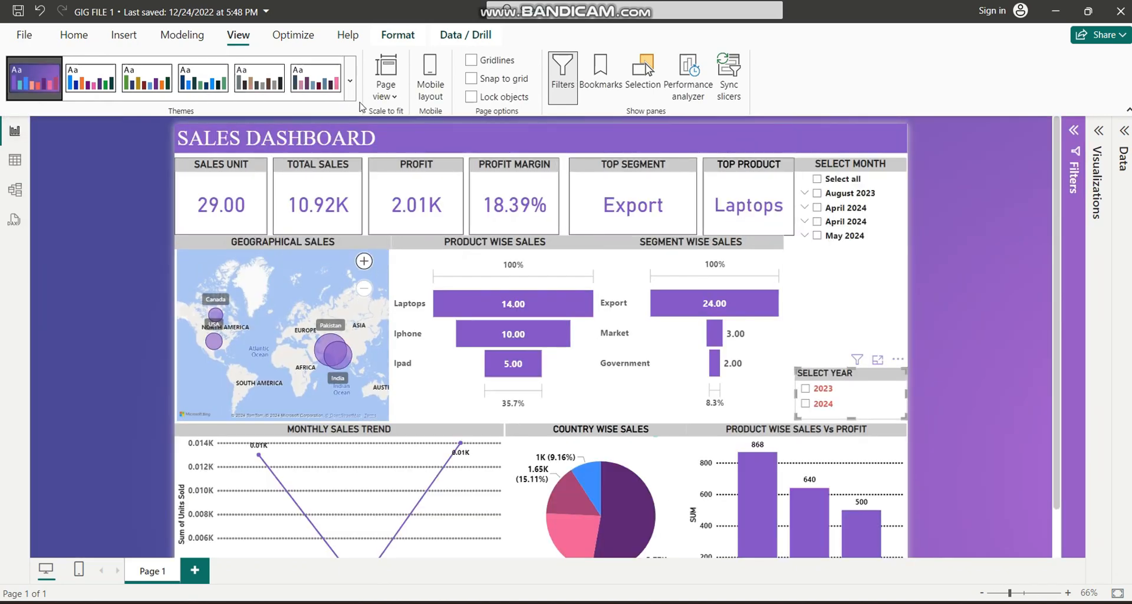
- Try the dark Innovate theme on the report and restore the blue Tidal theme
{"action": "left_click", "coordinate": [349, 92]}
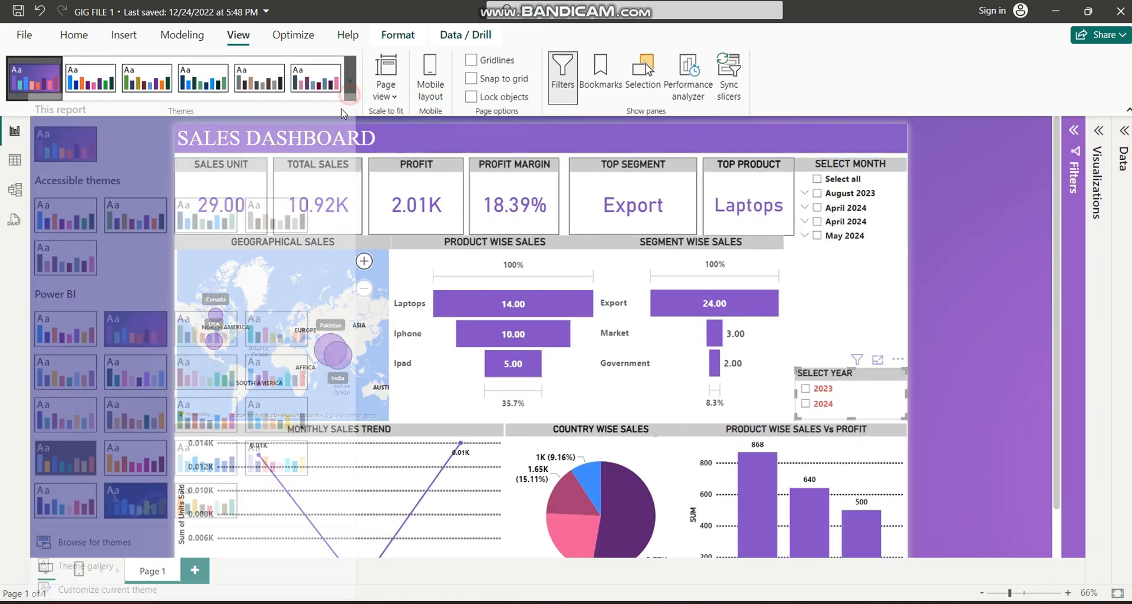
{"action": "left_click", "coordinate": [77, 472]}
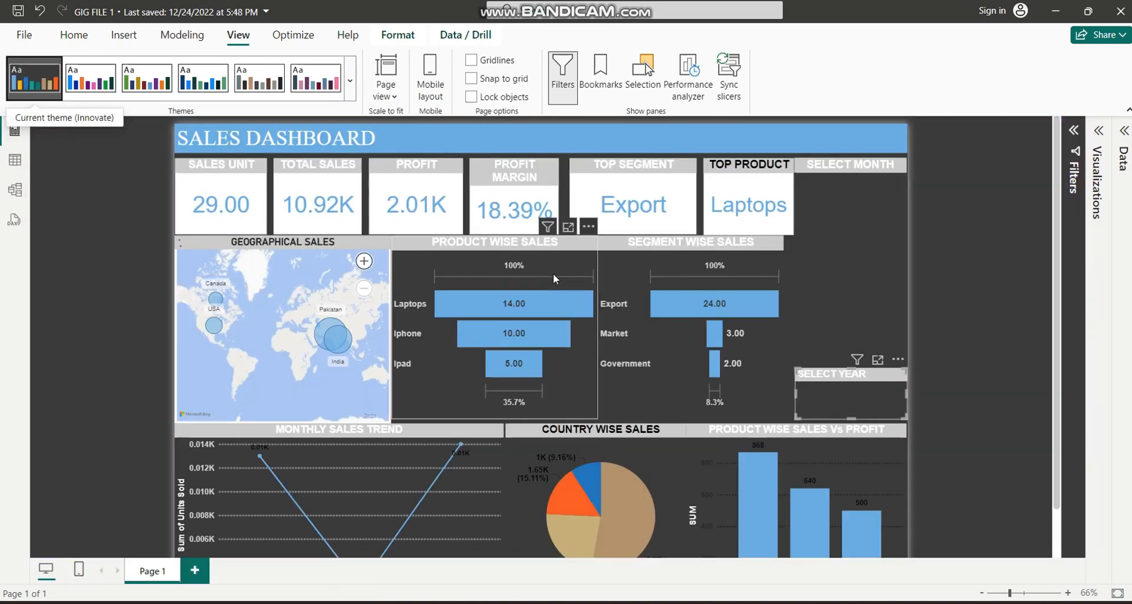
{"action": "left_click", "coordinate": [349, 81]}
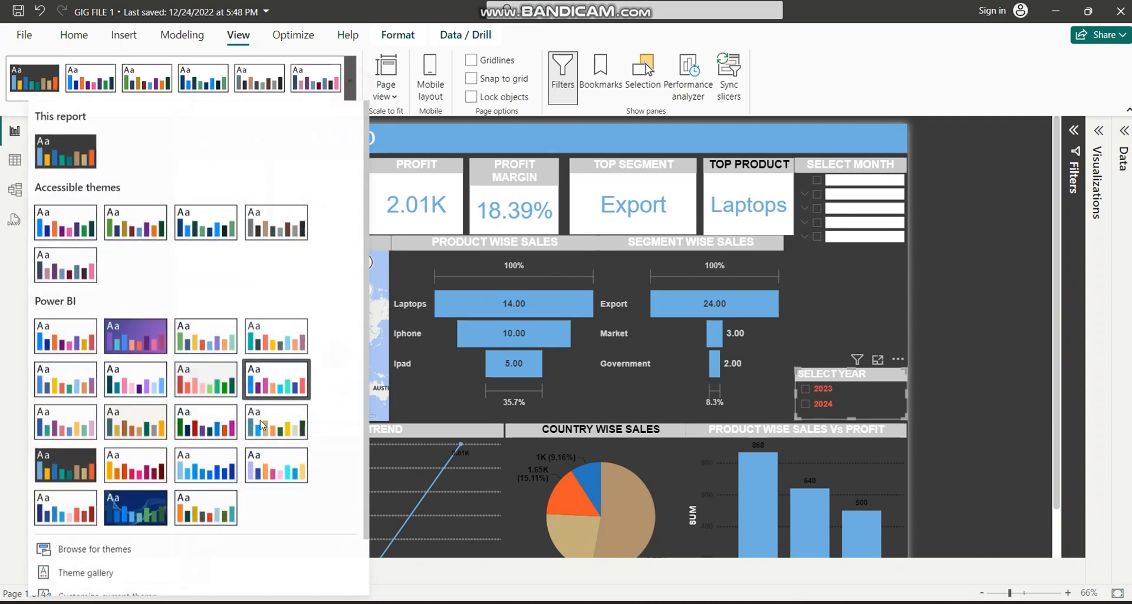
{"action": "left_click", "coordinate": [155, 498]}
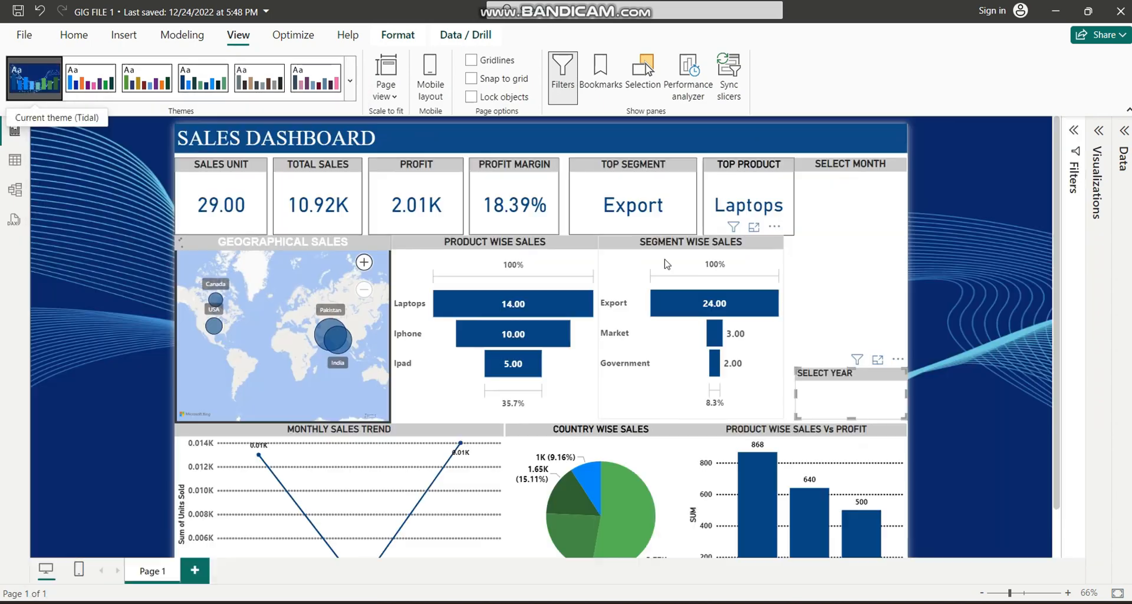